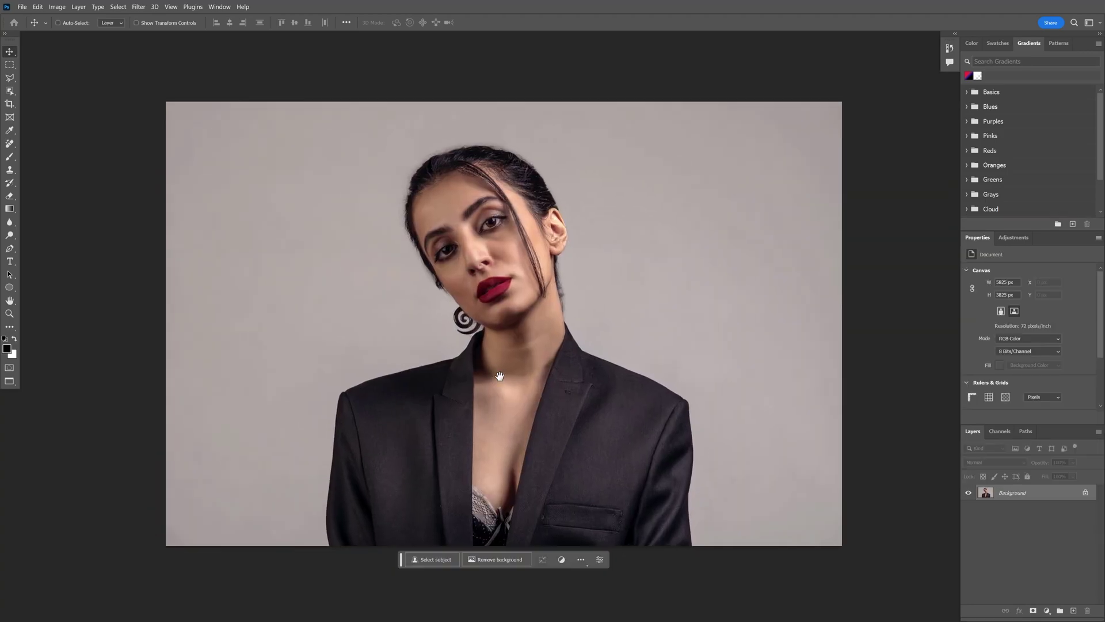
# Crop the portrait to 4332 × 2844 px around head and shoulders, then duplicate it as Layer 1
pyautogui.press('c')
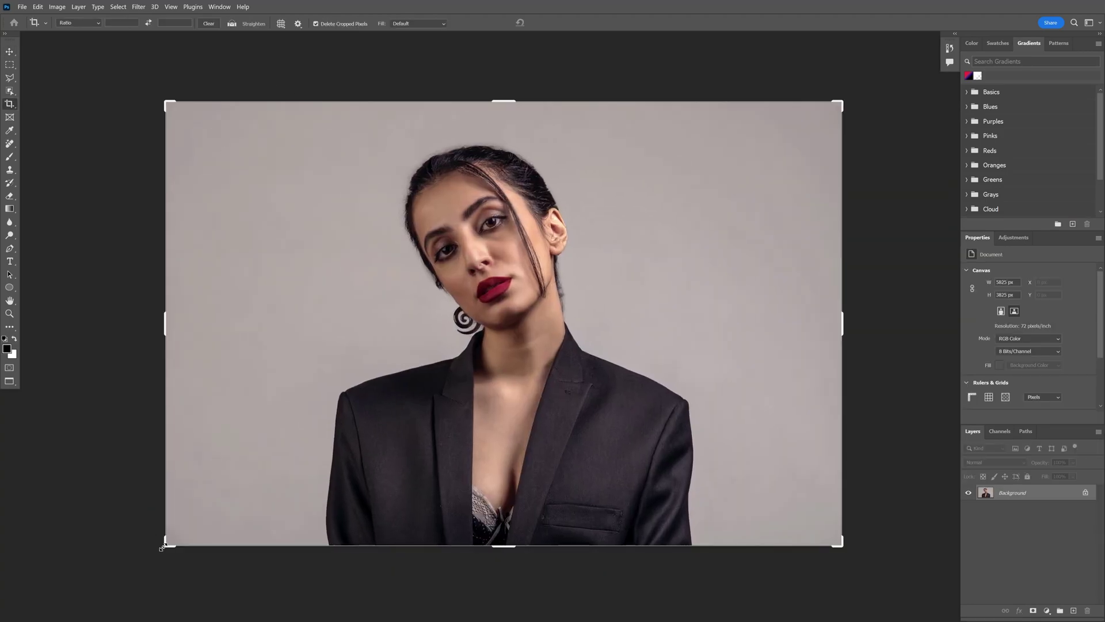
pyautogui.moveTo(822, 530); pyautogui.dragTo(777, 507)
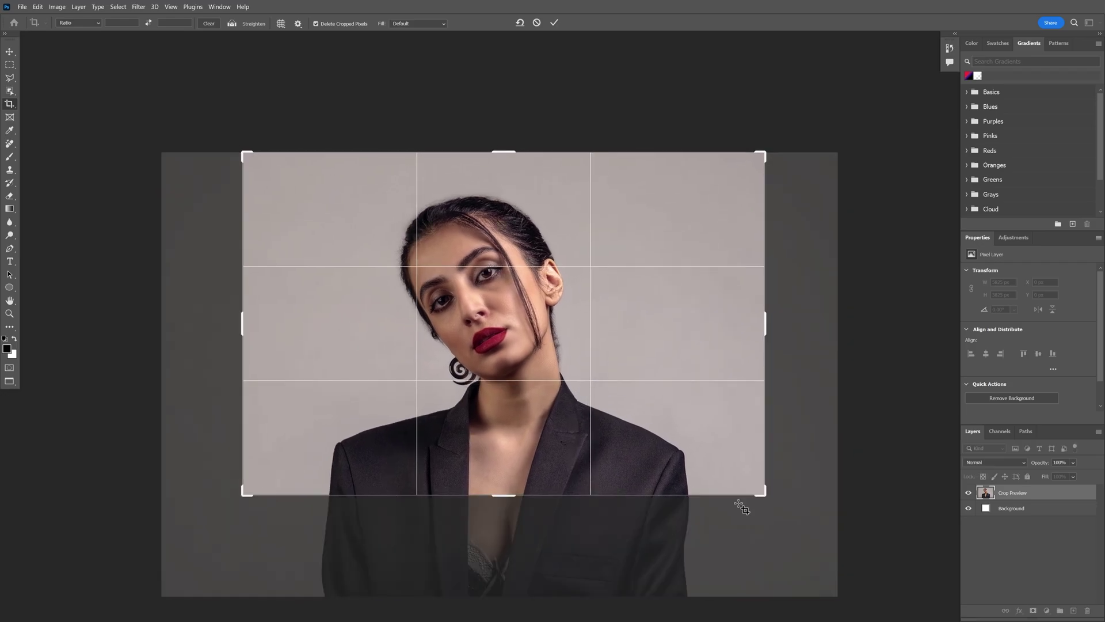
pyautogui.press('Return')
pyautogui.hotkey('ctrl', 'alt', 'i')
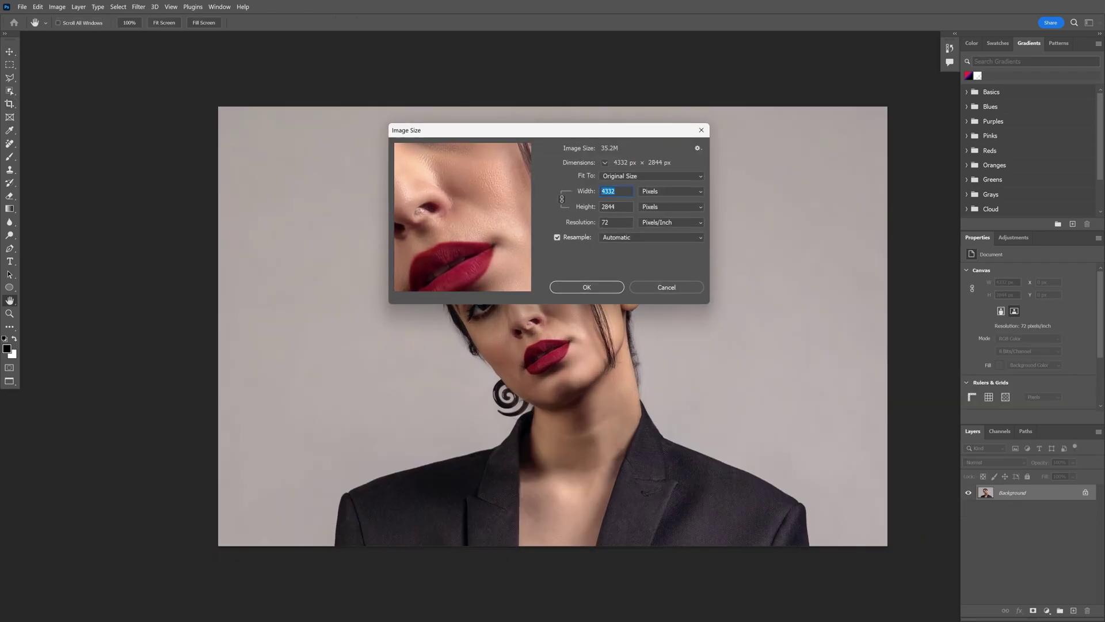
pyautogui.press('Tab')
pyautogui.click(604, 291)
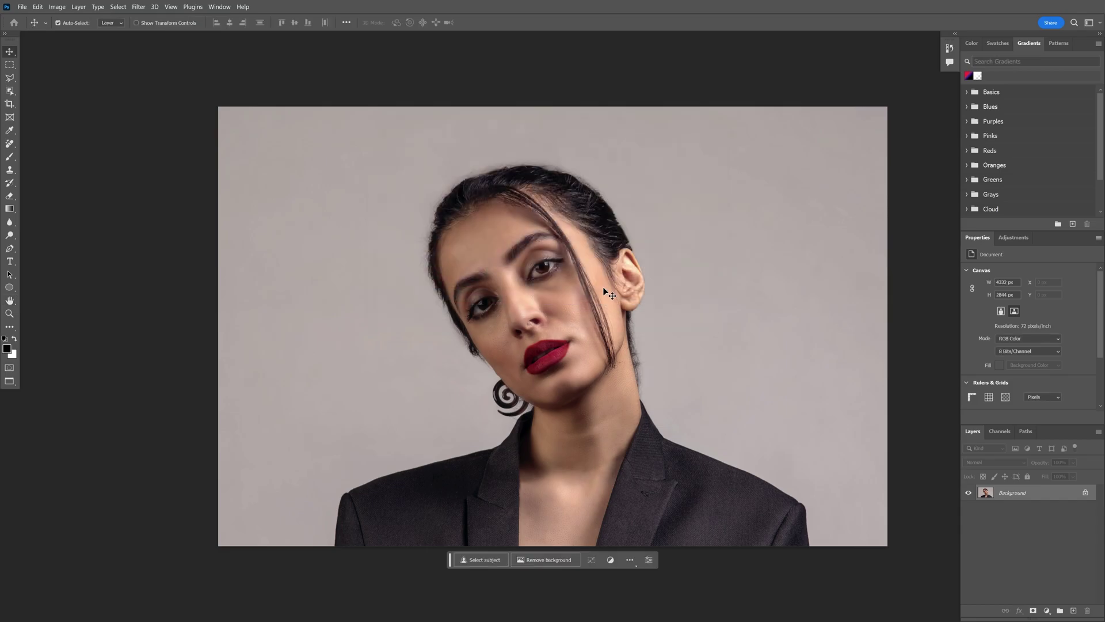
pyautogui.hotkey('ctrl', 'j')
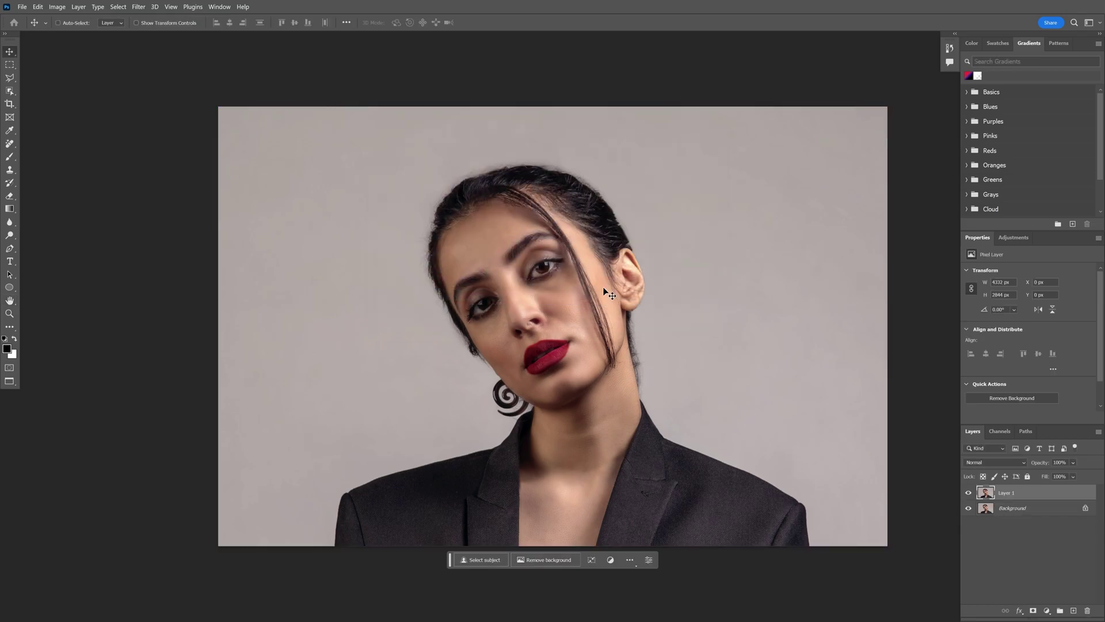
# Convert Layer 1 to a smart object and apply Motion Blur at -8° angle, 285 px distance
pyautogui.rightClick(1004, 494)
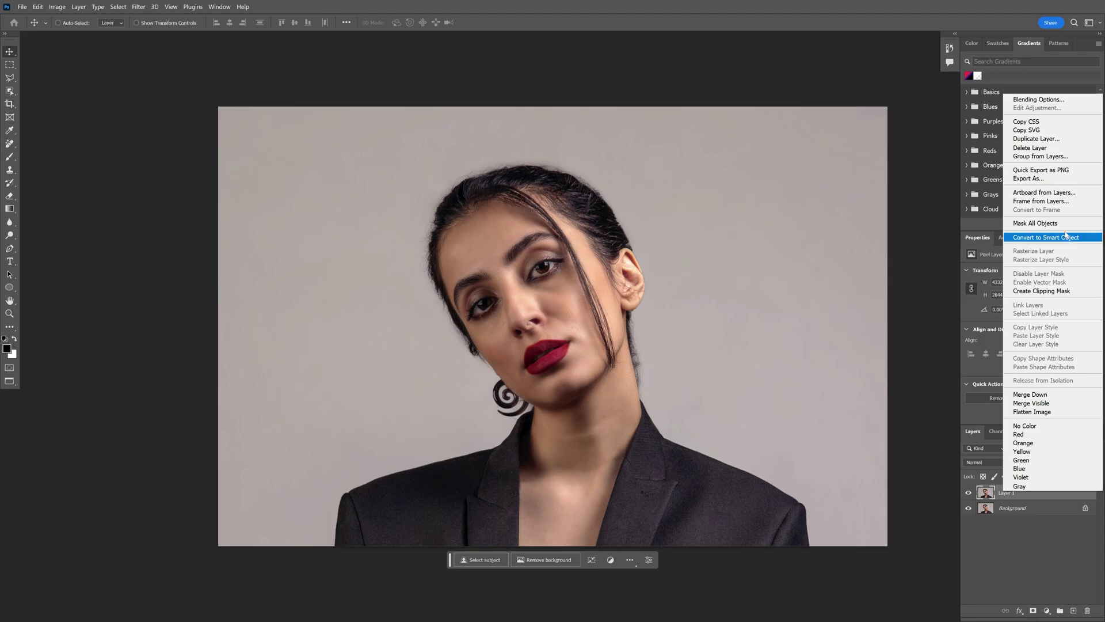
pyautogui.click(1045, 237)
pyautogui.click(138, 6)
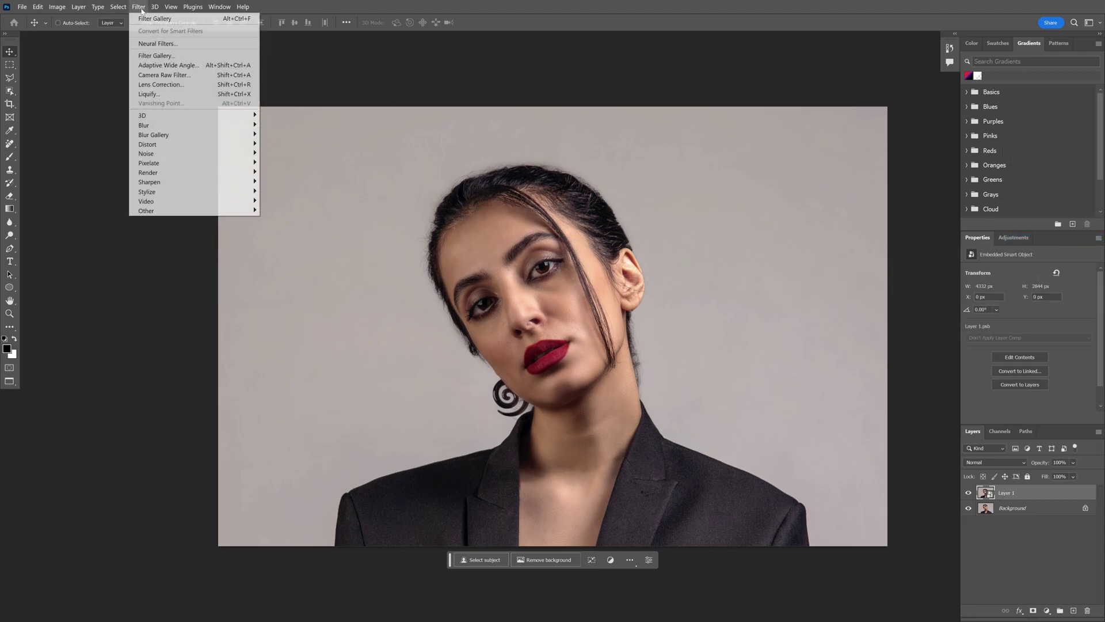
pyautogui.moveTo(175, 128)
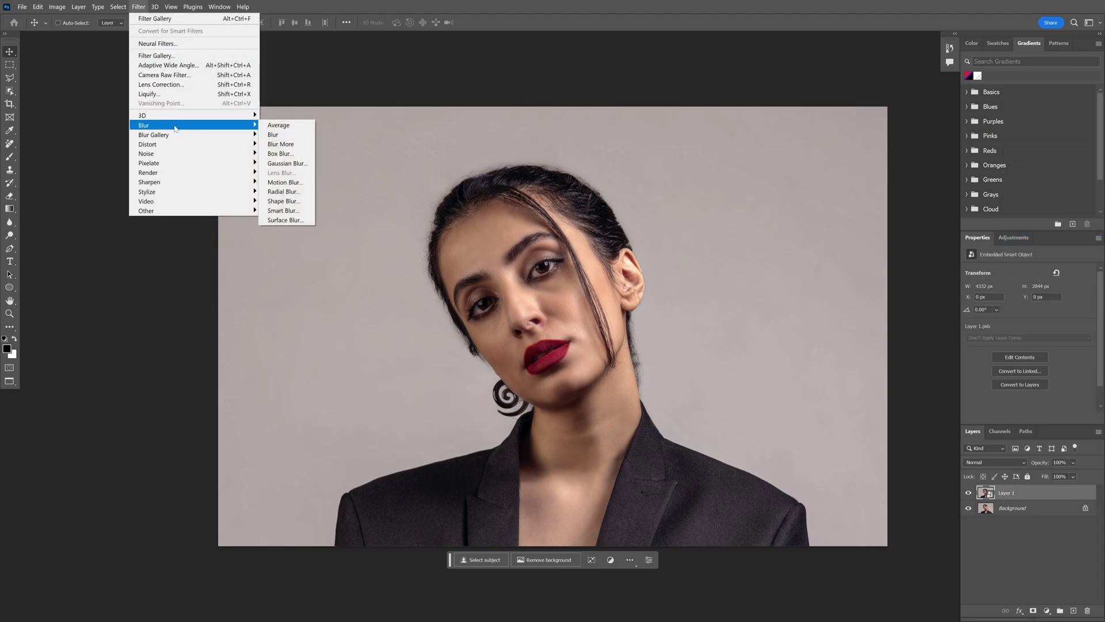
pyautogui.click(285, 182)
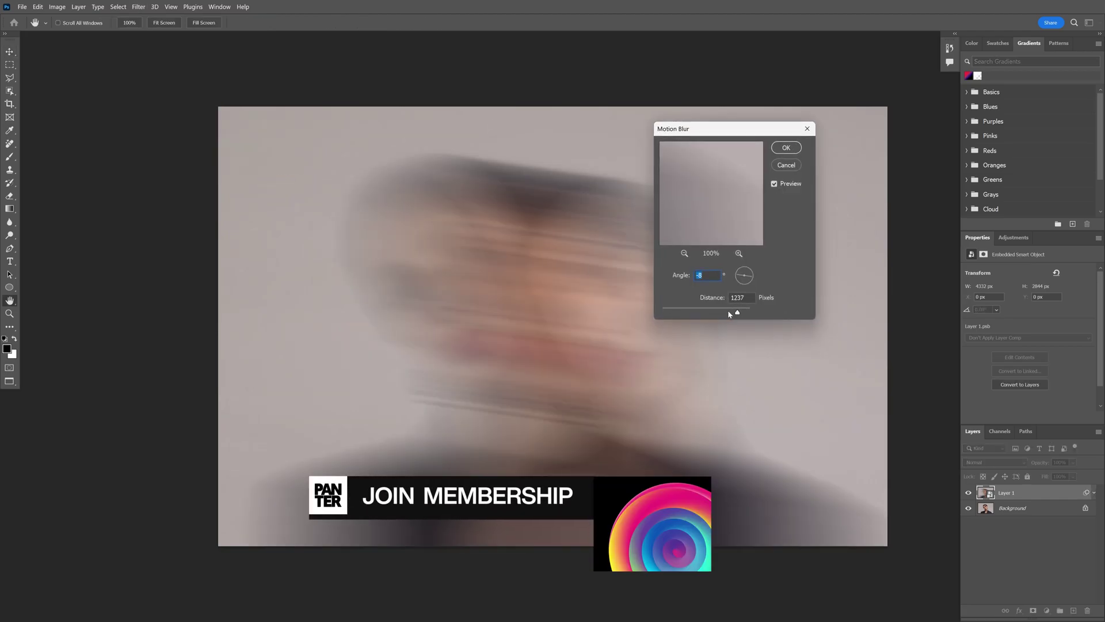
pyautogui.moveTo(737, 311); pyautogui.dragTo(720, 313)
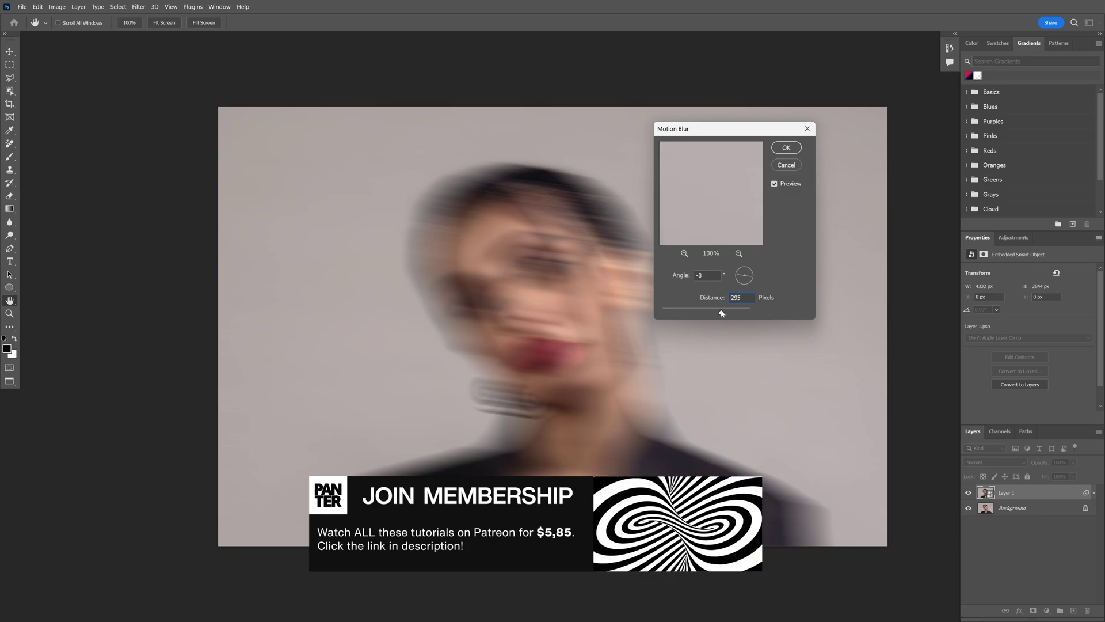
pyautogui.click(689, 275)
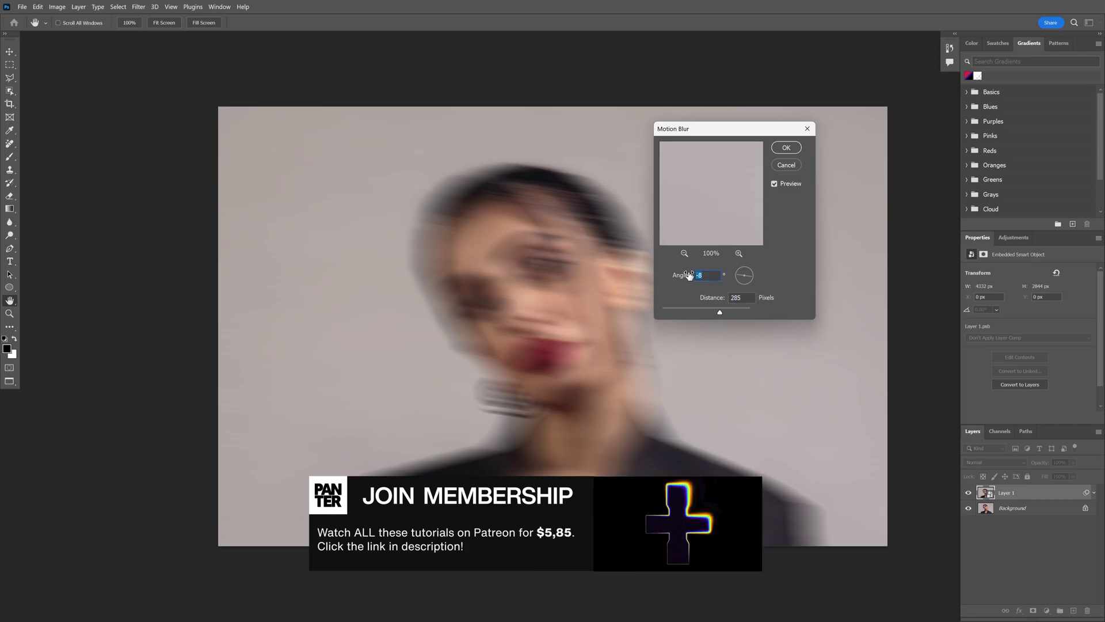
pyautogui.click(786, 149)
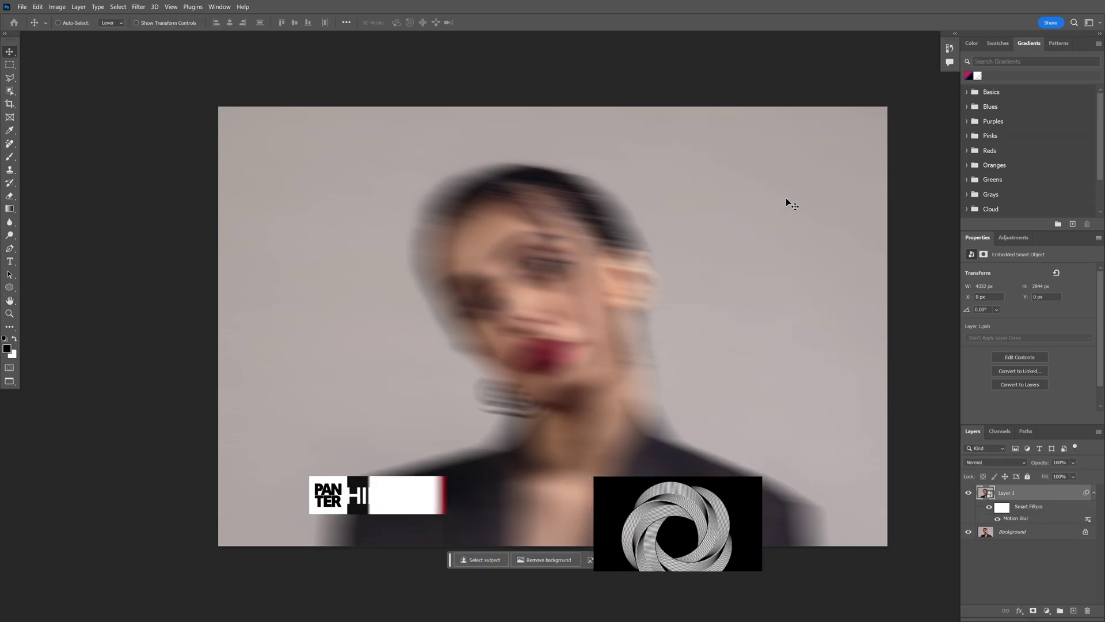
# Duplicate the blurred layer and shift the copy to the right
pyautogui.hotkey('ctrl', 'j')
pyautogui.press('v')
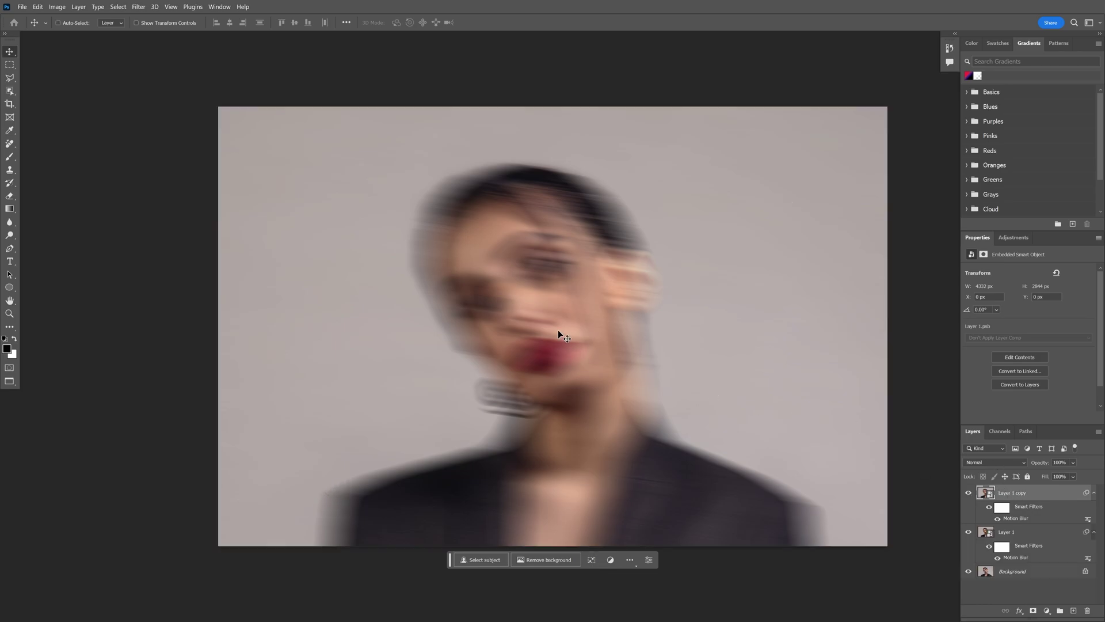
pyautogui.moveTo(557, 329); pyautogui.dragTo(602, 334)
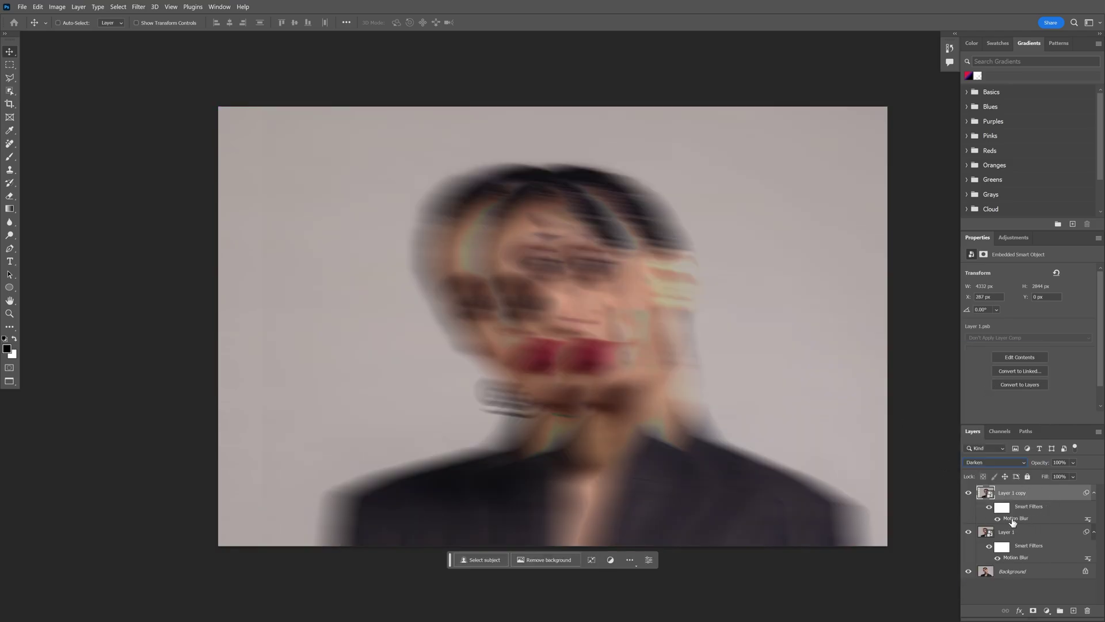
# Lengthen the copy's Motion Blur distance to 1115 px and fit the image to the window
pyautogui.doubleClick(1016, 519)
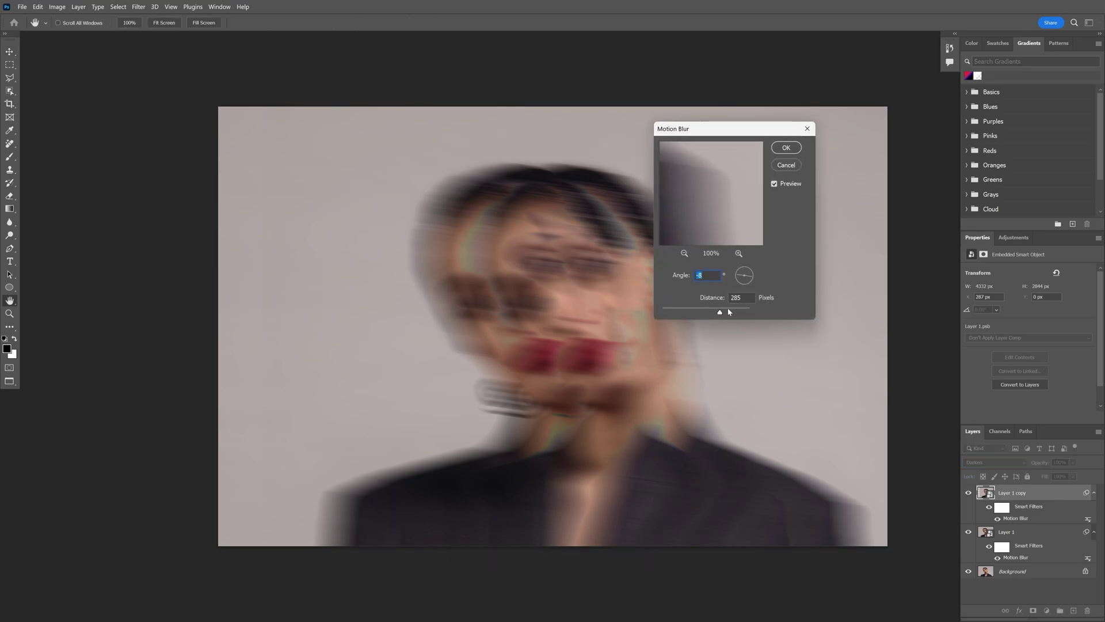
pyautogui.moveTo(728, 308); pyautogui.dragTo(846, 284)
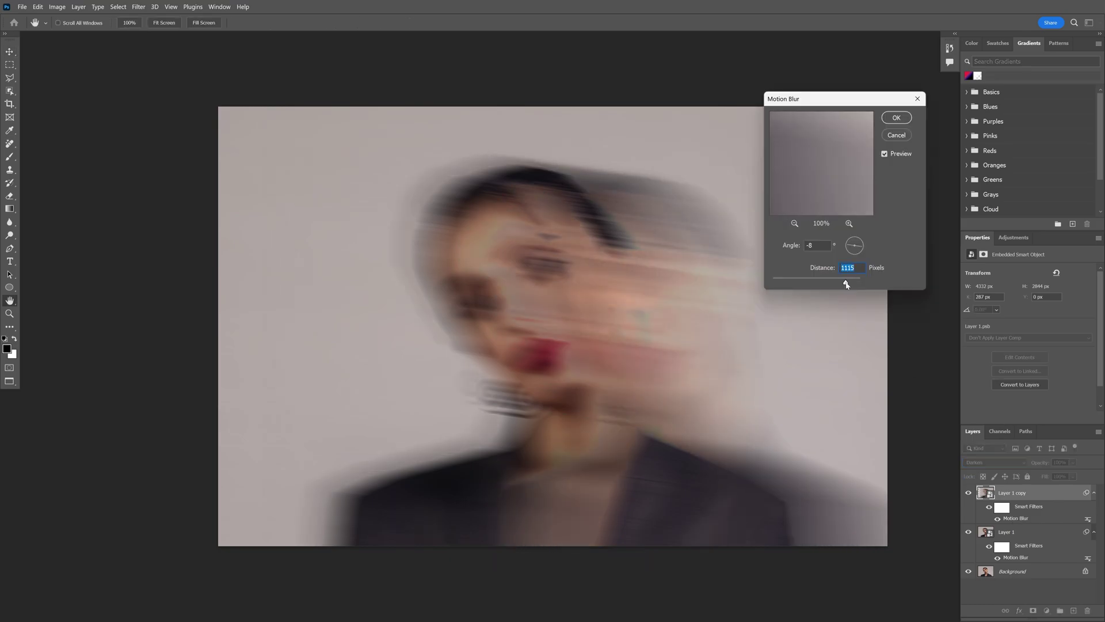
pyautogui.click(898, 120)
pyautogui.press('v')
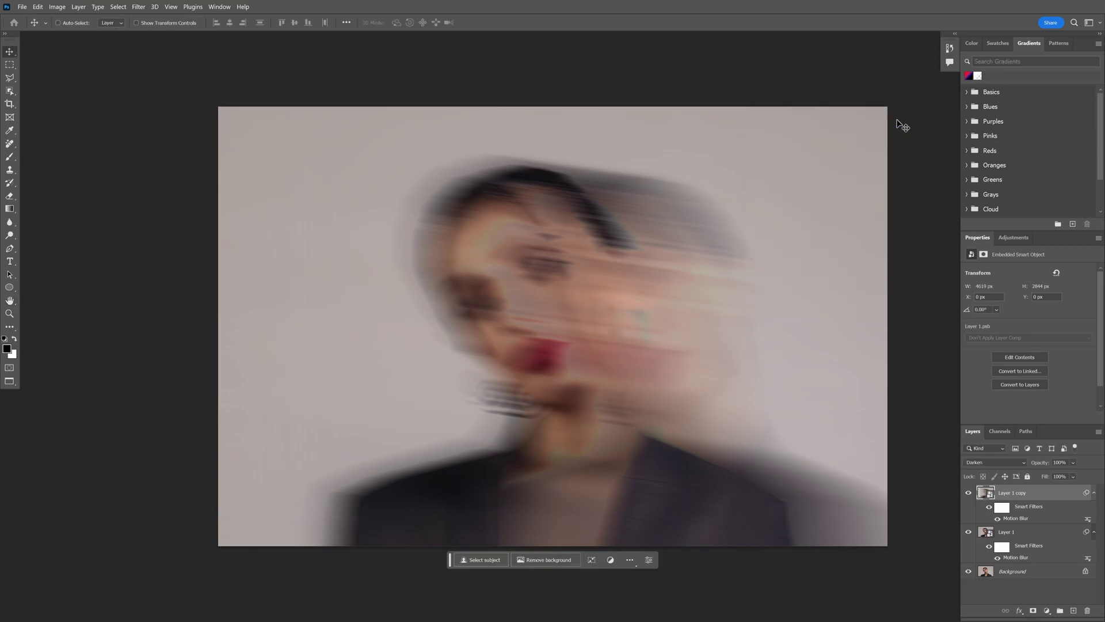
pyautogui.hotkey('ctrl', '0')
# Paint black on Layer 1's filter mask to remove the blur from the eye and nose
pyautogui.click(969, 492)
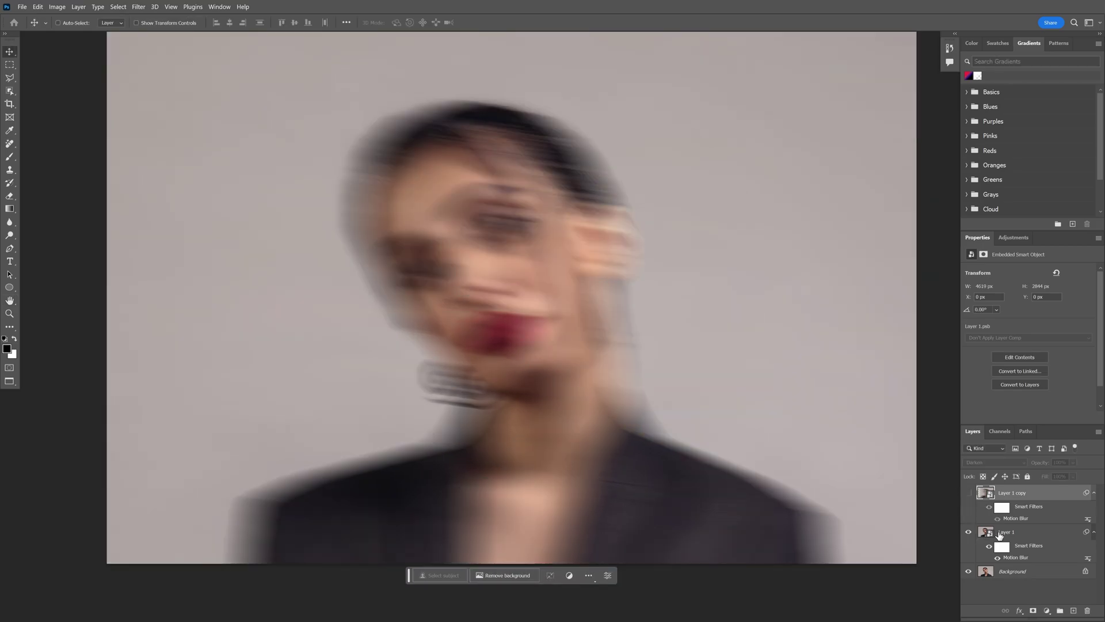
pyautogui.click(1013, 533)
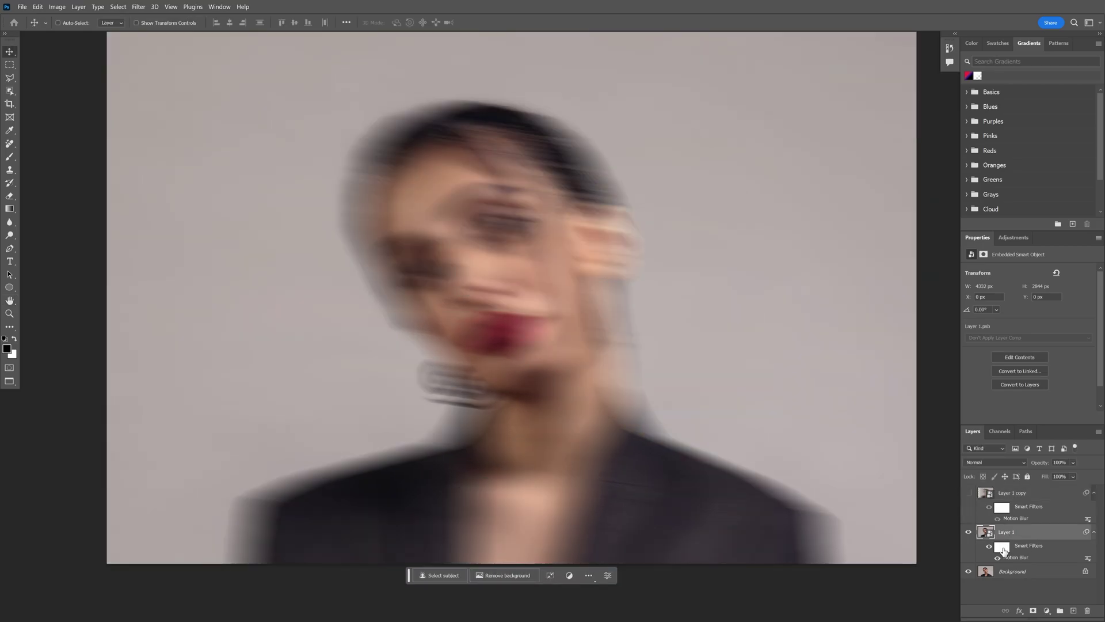
pyautogui.click(1004, 548)
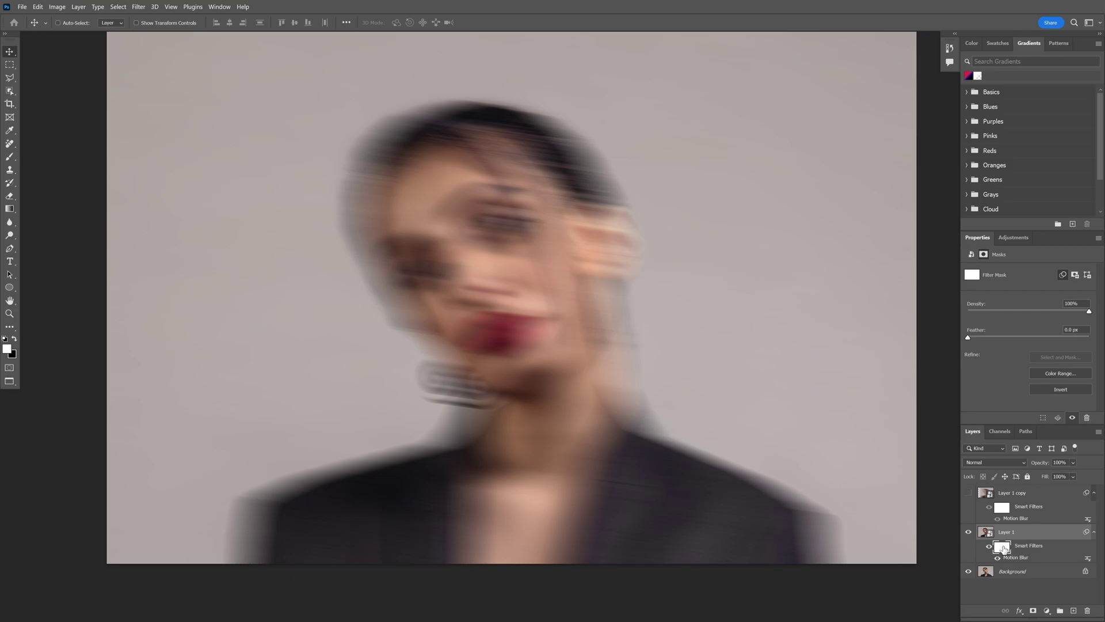
pyautogui.click(15, 339)
pyautogui.press('b')
pyautogui.scroll(1, 489, 222)
pyautogui.moveTo(481, 256)
pyautogui.mouseDown()
pyautogui.moveTo(489, 234)
pyautogui.moveTo(522, 321)
pyautogui.moveTo(459, 244)
pyautogui.moveTo(529, 341)
pyautogui.moveTo(510, 351)
pyautogui.moveTo(547, 374)
pyautogui.mouseUp()
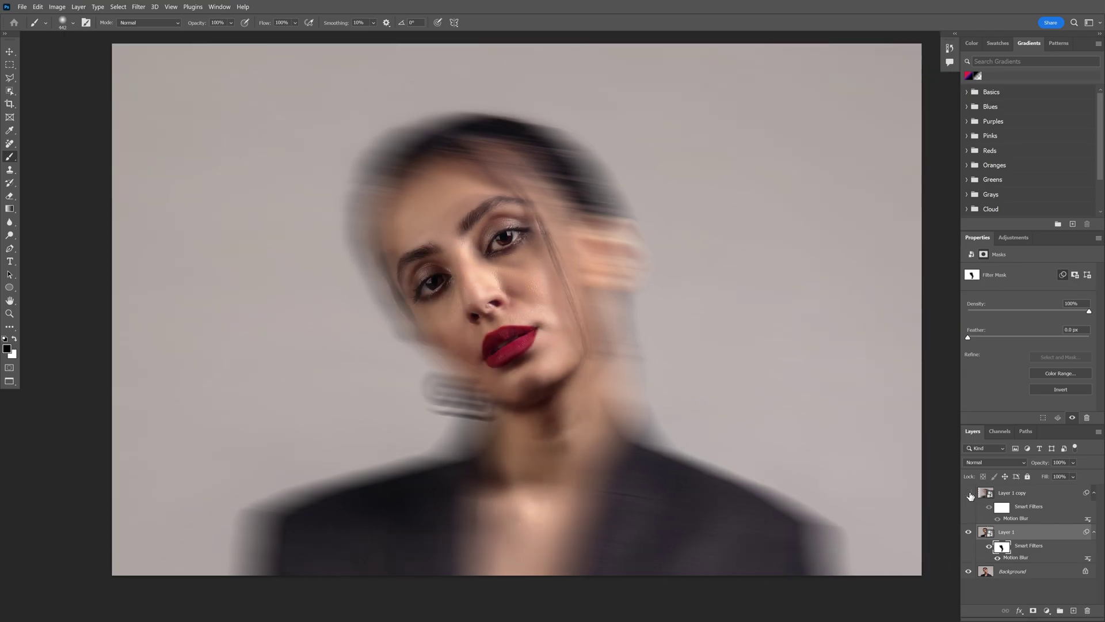
# Show Layer 1 copy, add a layer mask and paint the face and neck sharp
pyautogui.click(969, 493)
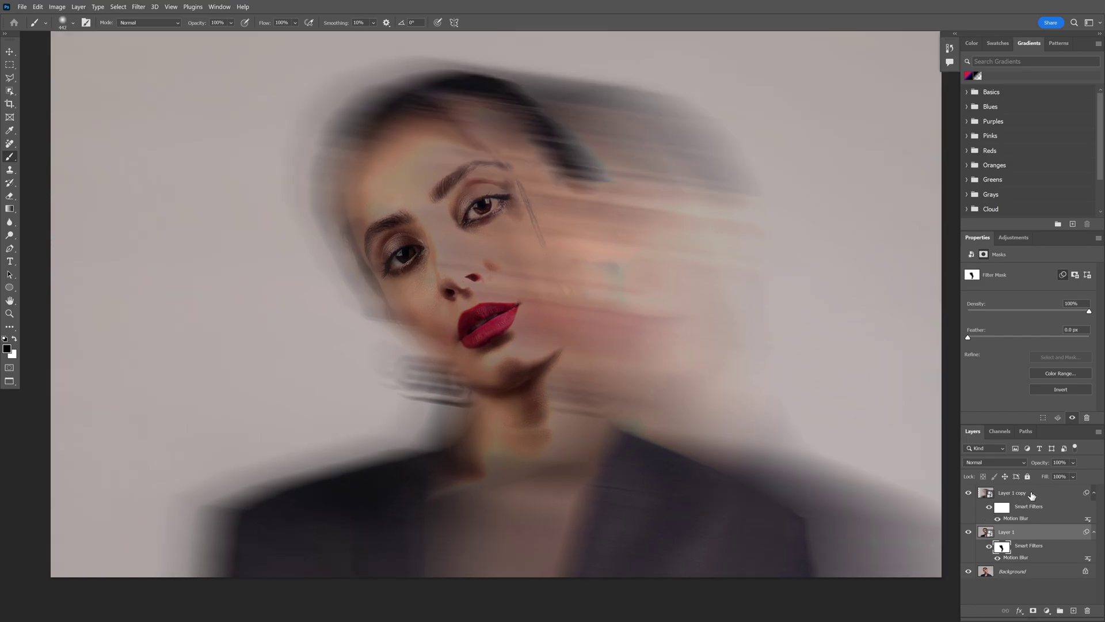
pyautogui.click(1027, 496)
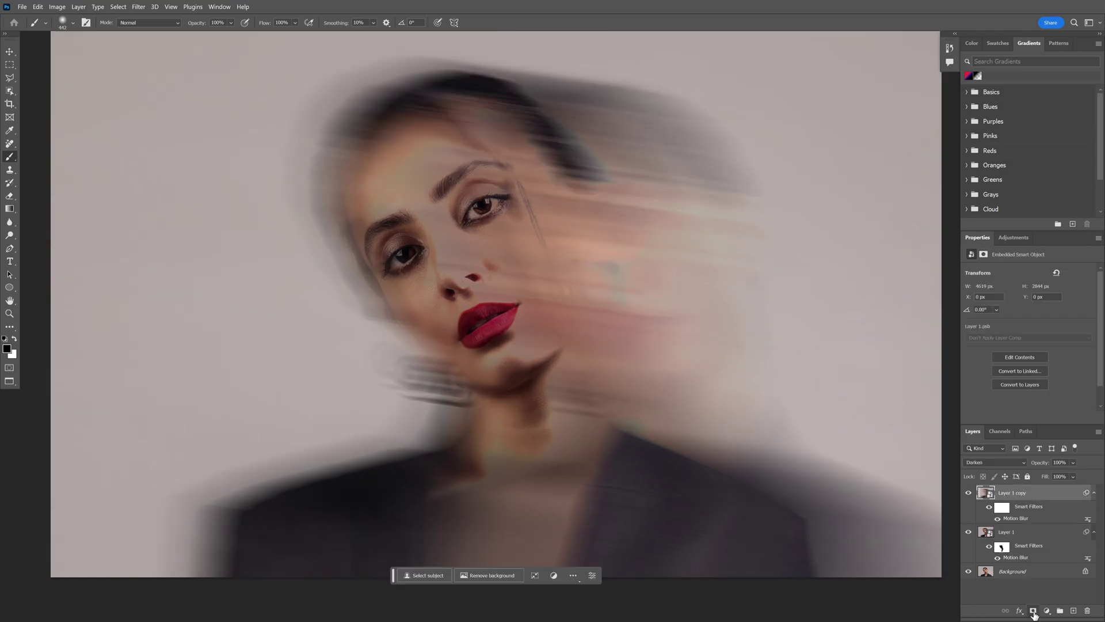
pyautogui.click(1034, 609)
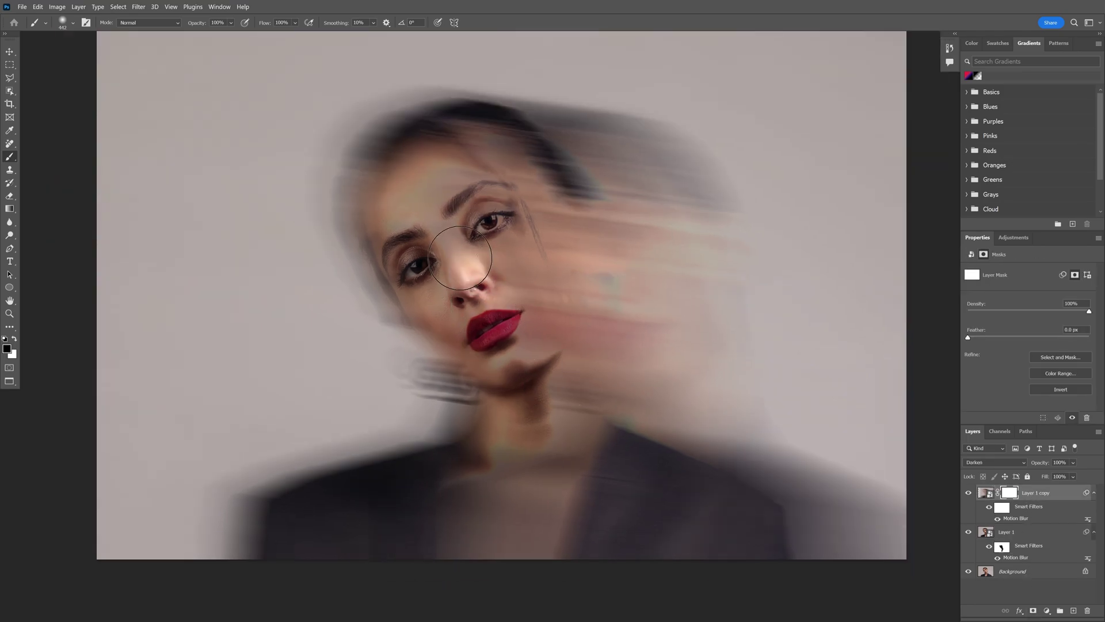
pyautogui.moveTo(460, 258)
pyautogui.mouseDown()
pyautogui.moveTo(405, 237)
pyautogui.moveTo(474, 270)
pyautogui.moveTo(513, 390)
pyautogui.moveTo(523, 463)
pyautogui.moveTo(480, 536)
pyautogui.moveTo(463, 526)
pyautogui.moveTo(493, 519)
pyautogui.mouseUp()
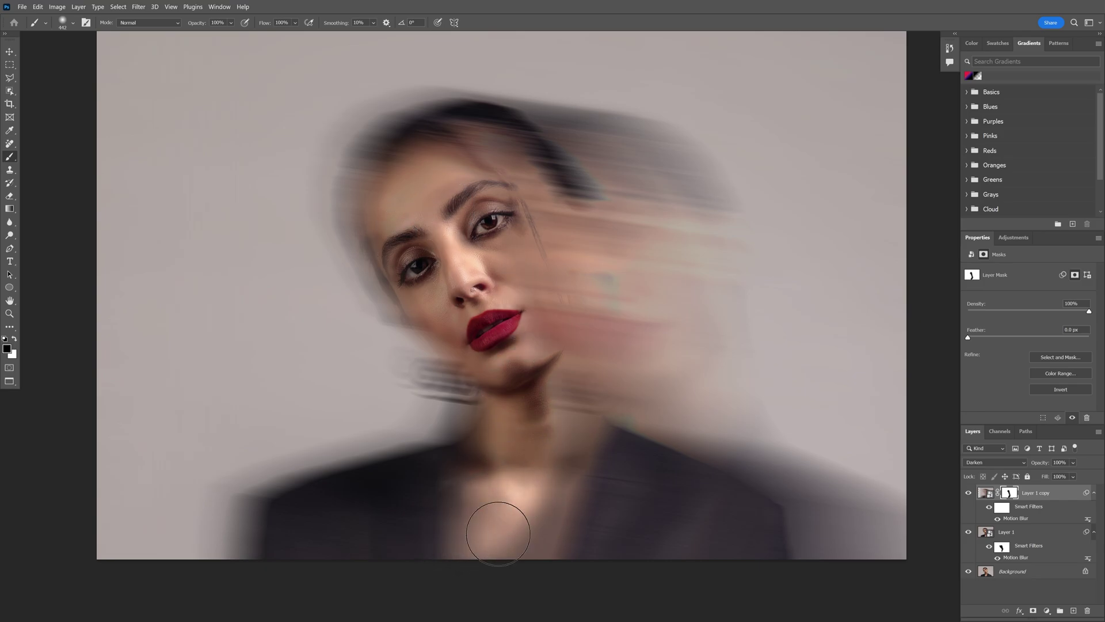
# Duplicate the masked copy layer and offset it slightly right and down
pyautogui.press('v')
pyautogui.click(1036, 493)
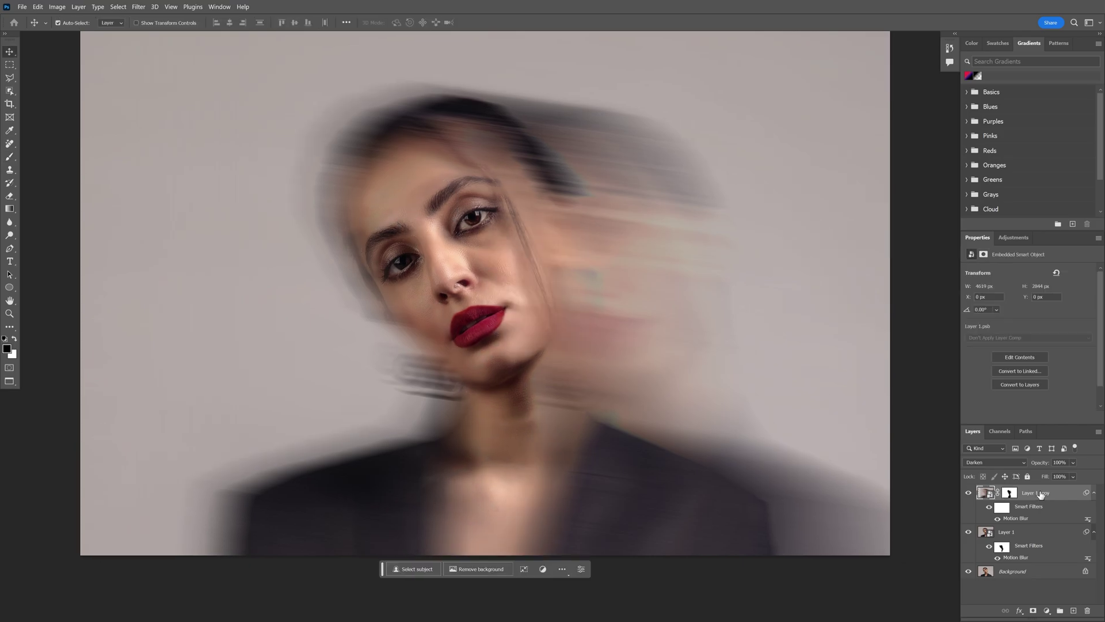
pyautogui.hotkey('ctrl', 'j')
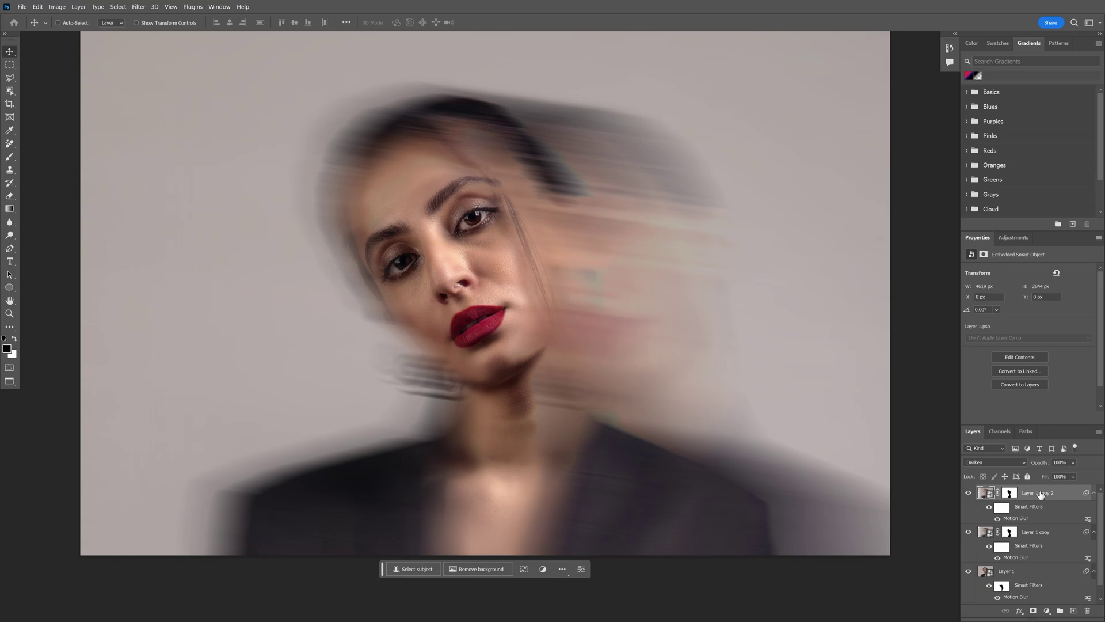
pyautogui.click(968, 493)
pyautogui.click(968, 493)
pyautogui.moveTo(630, 277)
pyautogui.mouseDown()
pyautogui.moveTo(631, 289)
pyautogui.moveTo(645, 291)
pyautogui.moveTo(658, 231)
pyautogui.moveTo(639, 250)
pyautogui.moveTo(643, 286)
pyautogui.mouseUp()
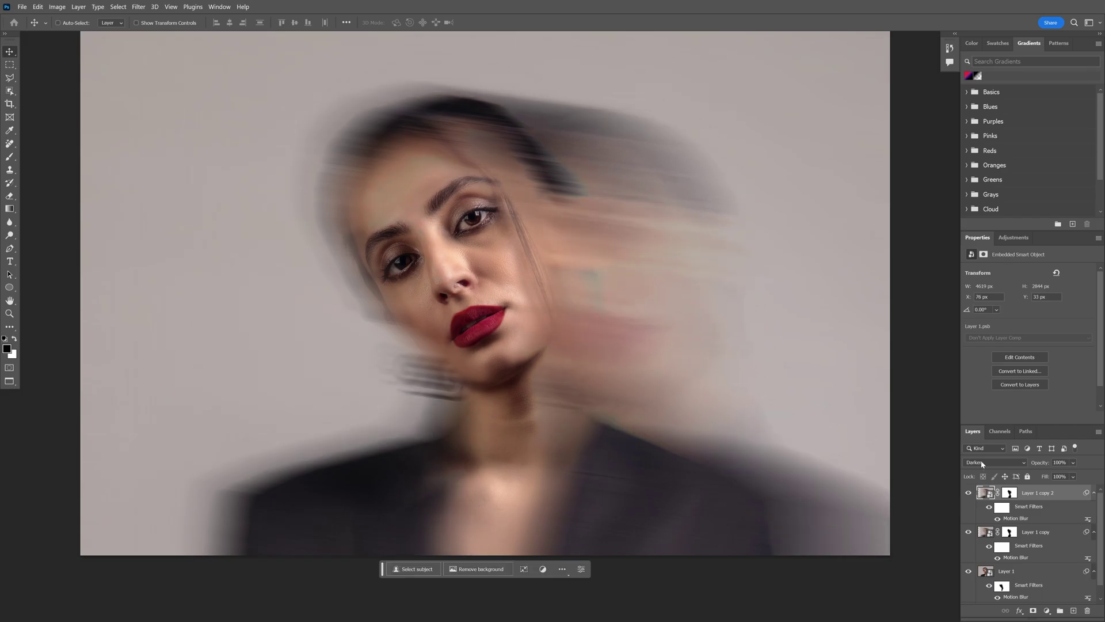
# Set the new copy to Color Burn blending at 19% opacity
pyautogui.click(981, 464)
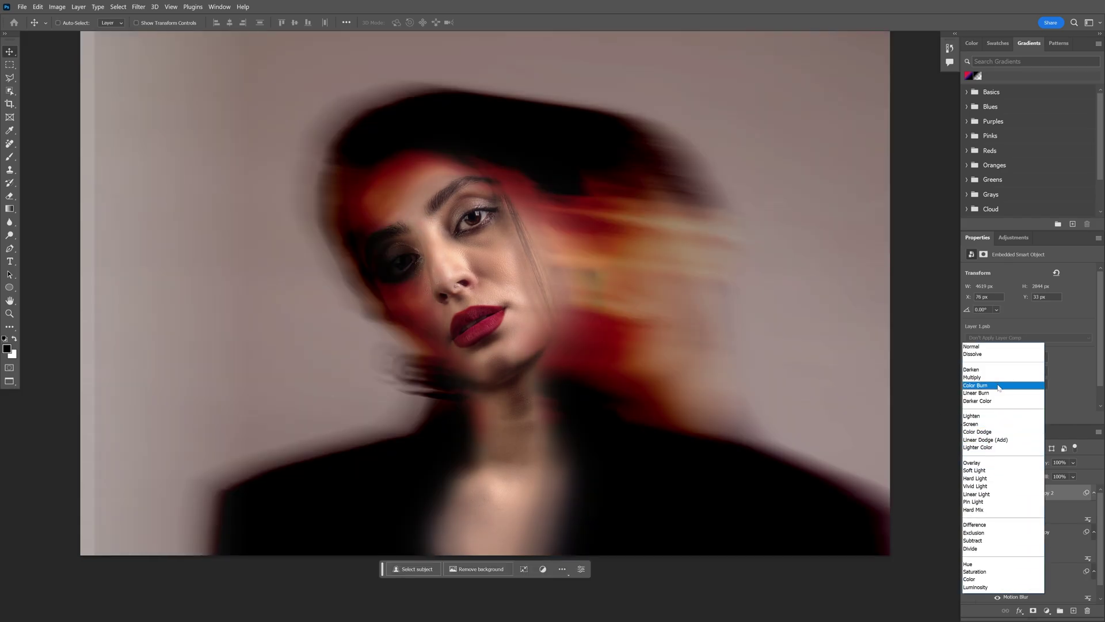
pyautogui.click(999, 386)
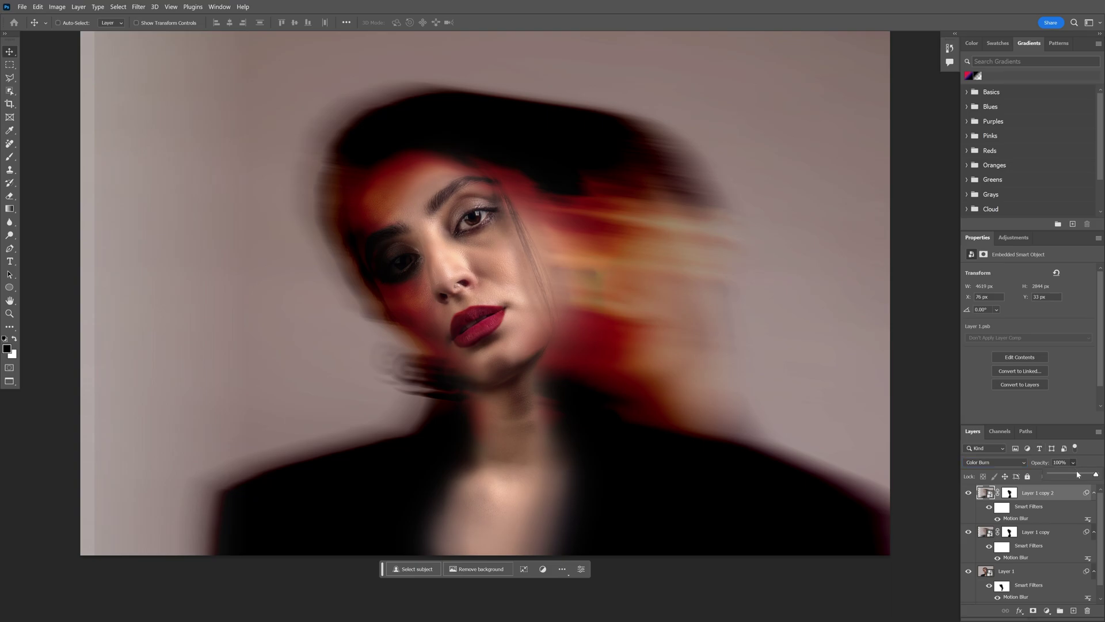
pyautogui.moveTo(1078, 474); pyautogui.dragTo(1057, 475)
# Select the blurred layers down to the bottom one and convert them into a smart object
pyautogui.scroll(-1, 1024, 506)
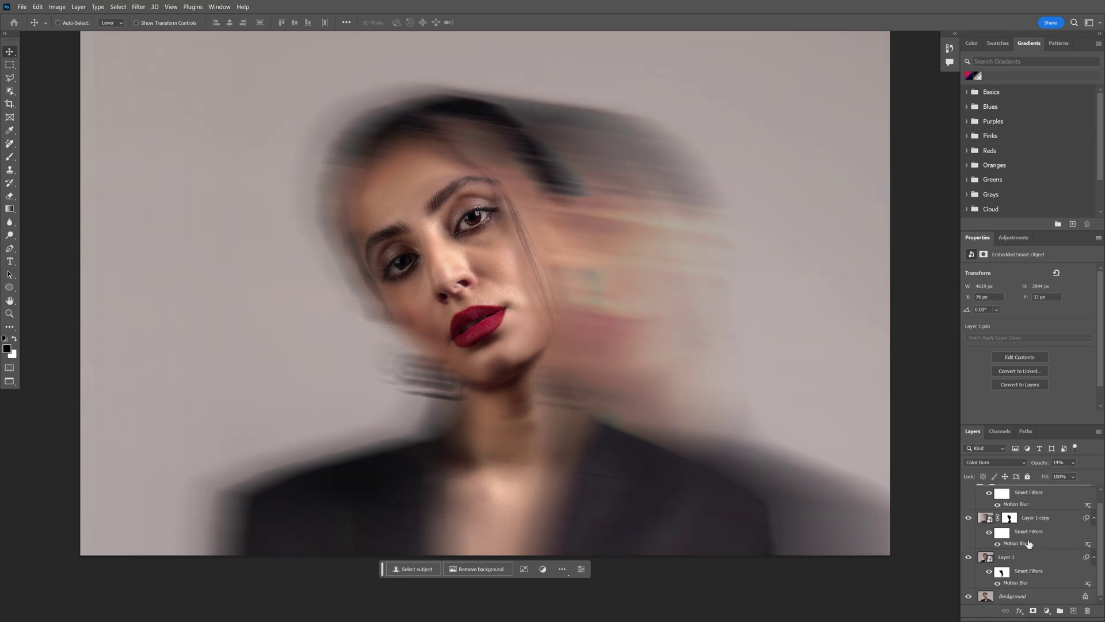
pyautogui.keyDown('shift'); pyautogui.click(1032, 557); pyautogui.keyUp('shift')
pyautogui.rightClick(1033, 558)
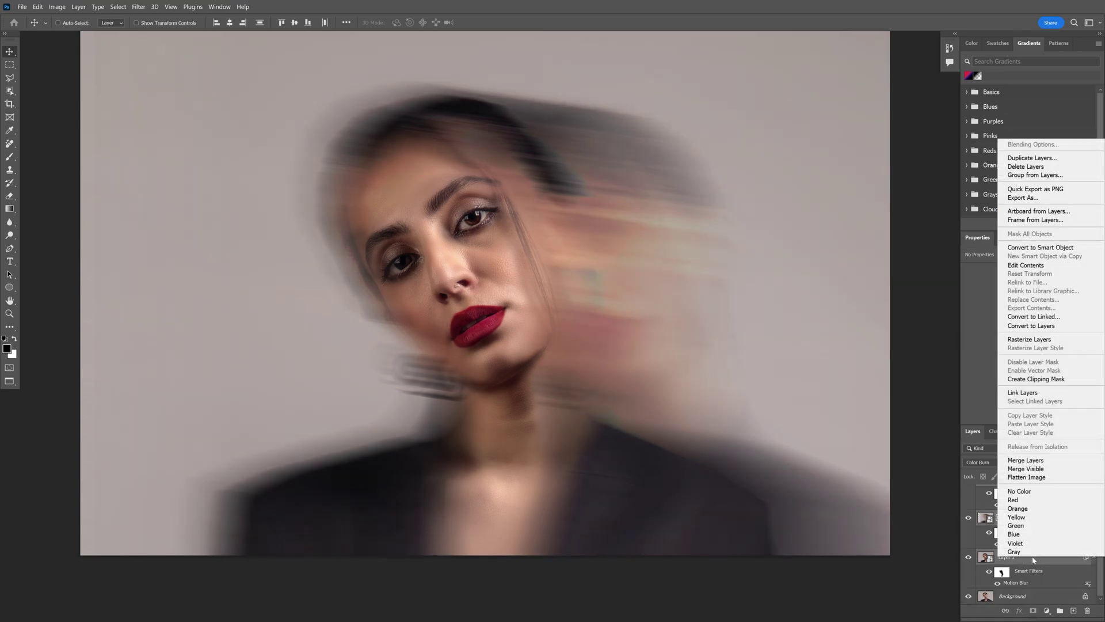
pyautogui.click(1039, 247)
pyautogui.scroll(1, 500, 253)
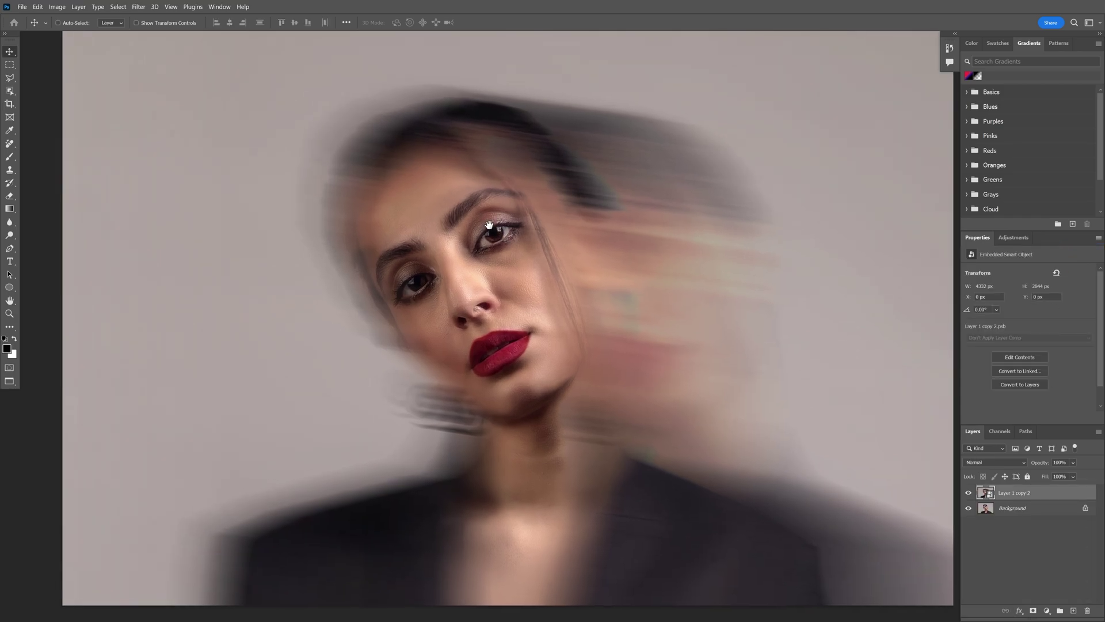
pyautogui.scroll(-1, 501, 254)
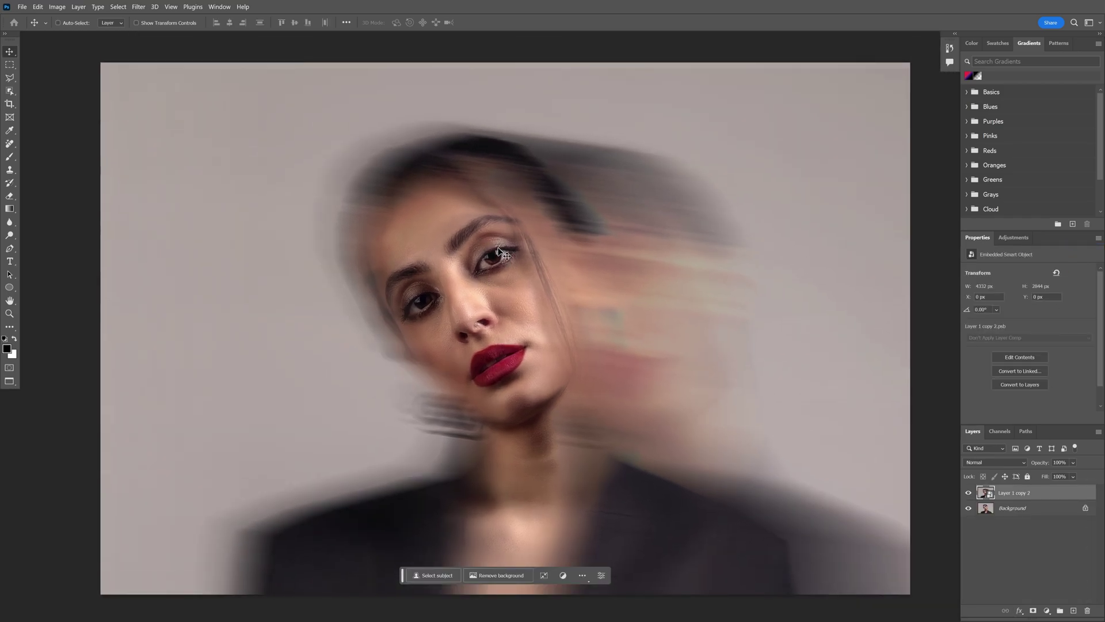
pyautogui.scroll(-1, 498, 247)
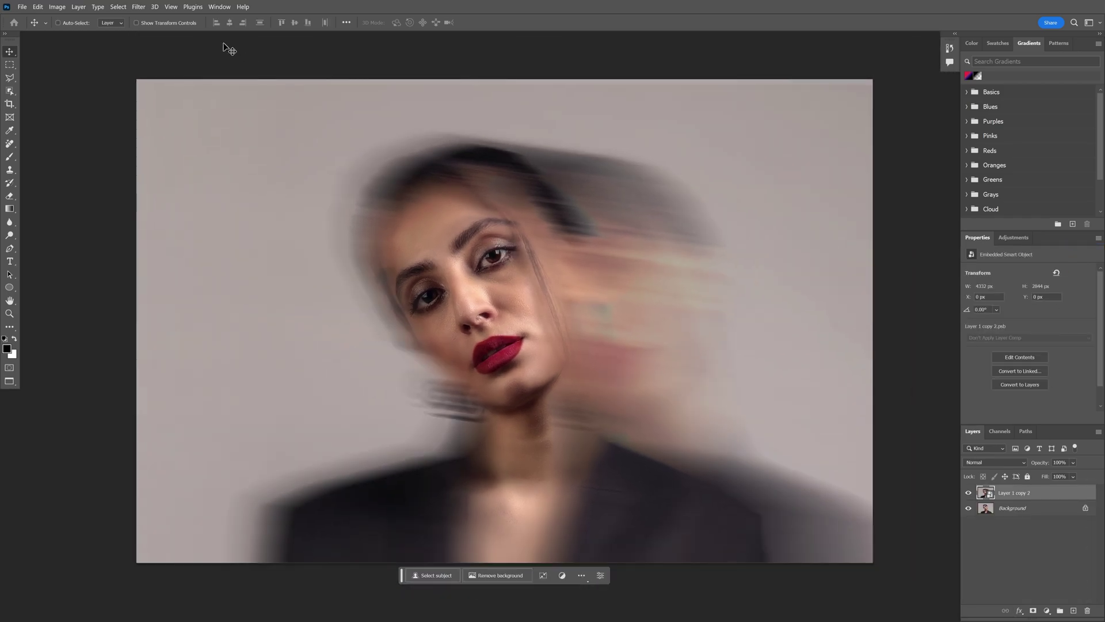
# Apply a Filter Gallery Grain texture with intensity 93 and contrast 74 to the merged smart object
pyautogui.click(138, 7)
pyautogui.click(157, 56)
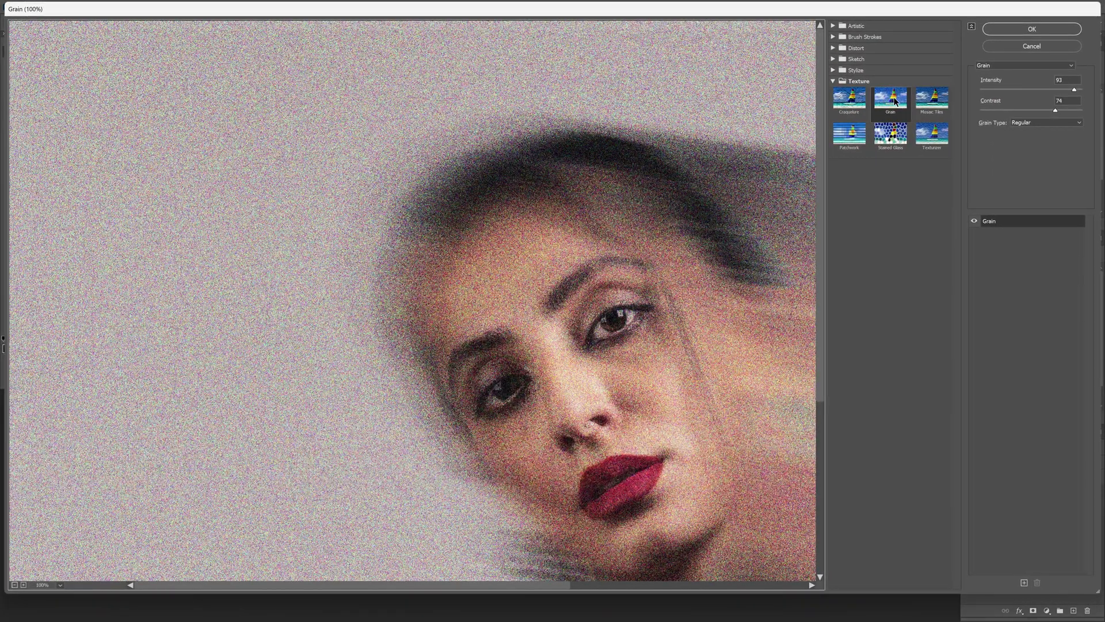
pyautogui.scroll(-1, 508, 296)
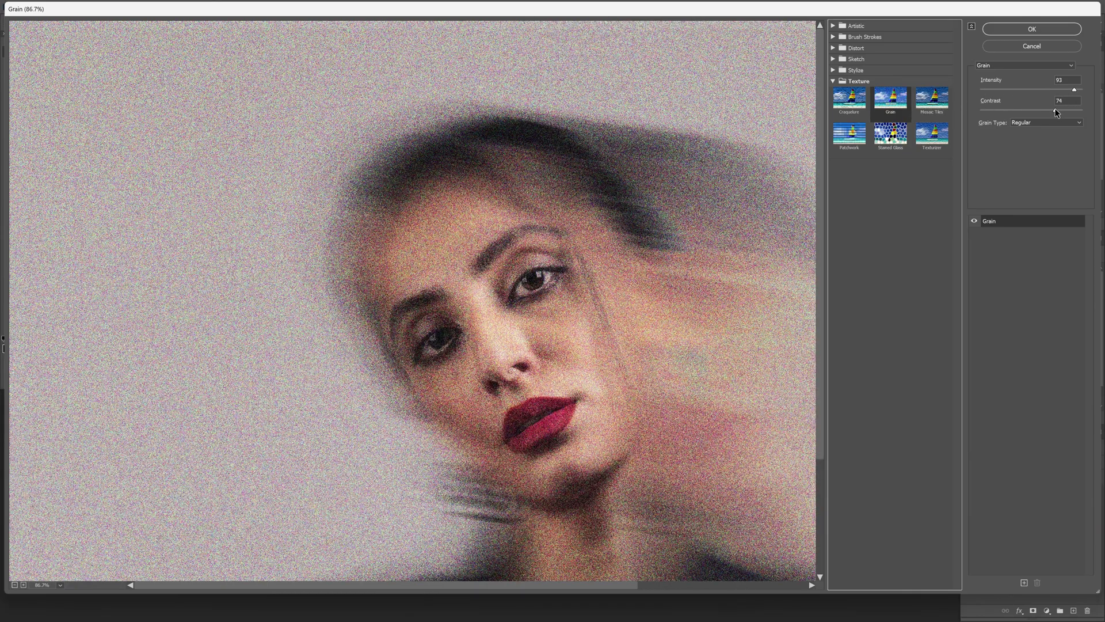
pyautogui.click(1014, 30)
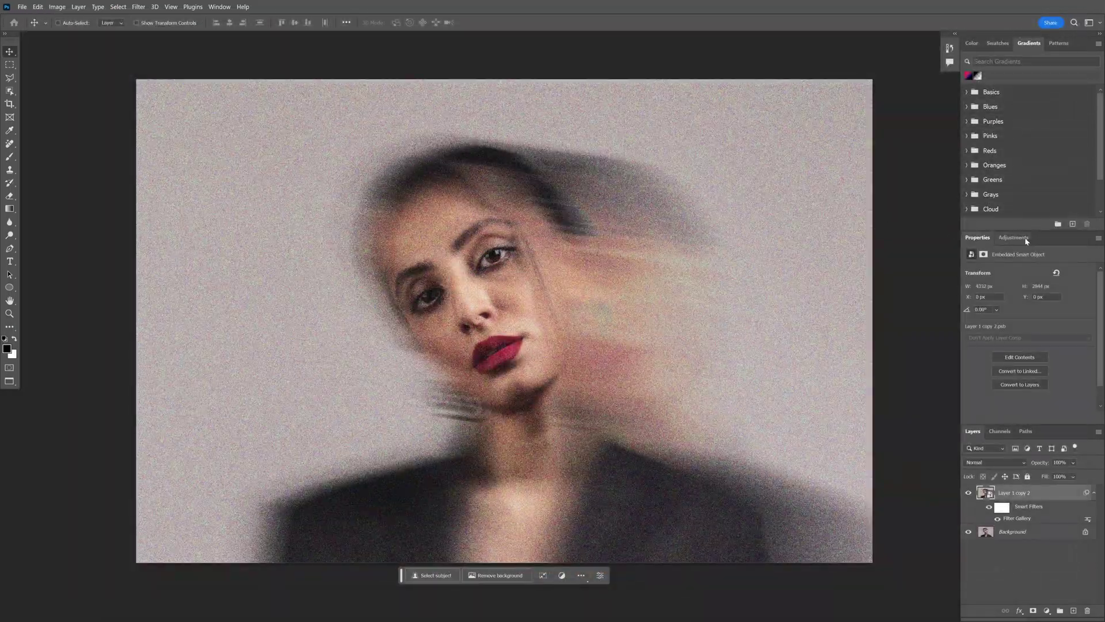
# Add a Threshold adjustment layer at level 128 for stark black and white
pyautogui.scroll(-1, 1039, 298)
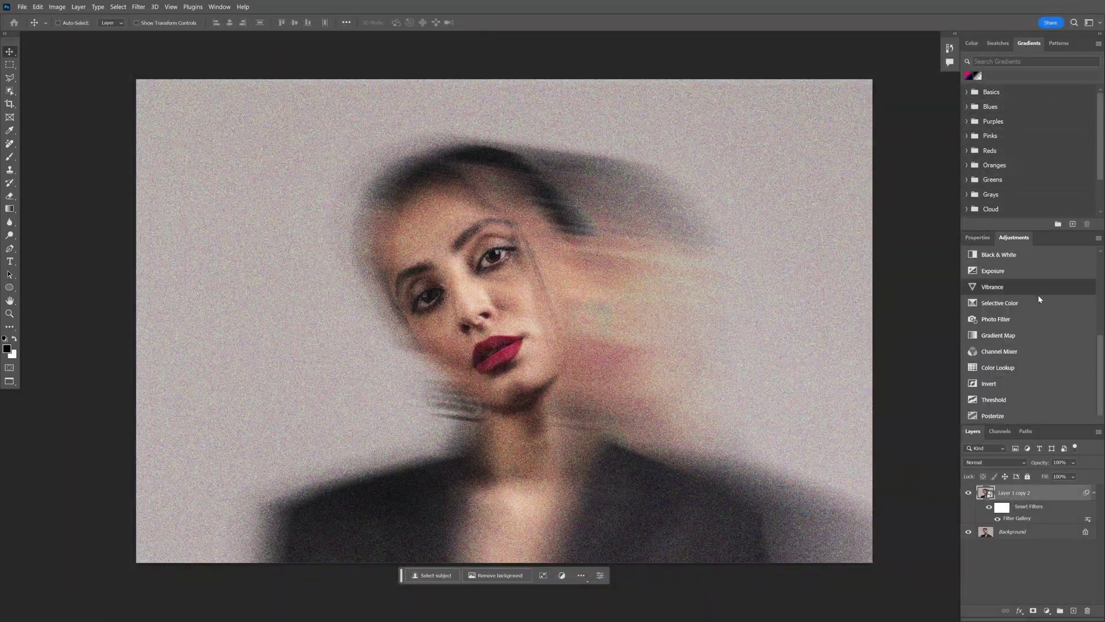
pyautogui.click(1001, 403)
pyautogui.scroll(2, 475, 253)
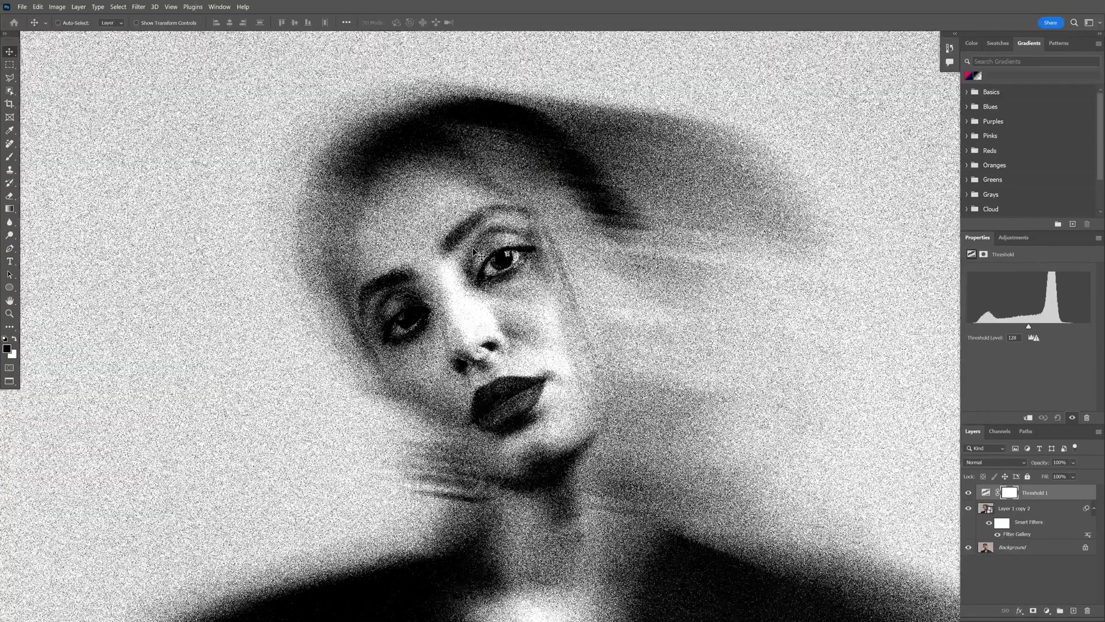
# Alt-drag the grainy portrait layer to copy it above Threshold 1
pyautogui.scroll(-2, 474, 253)
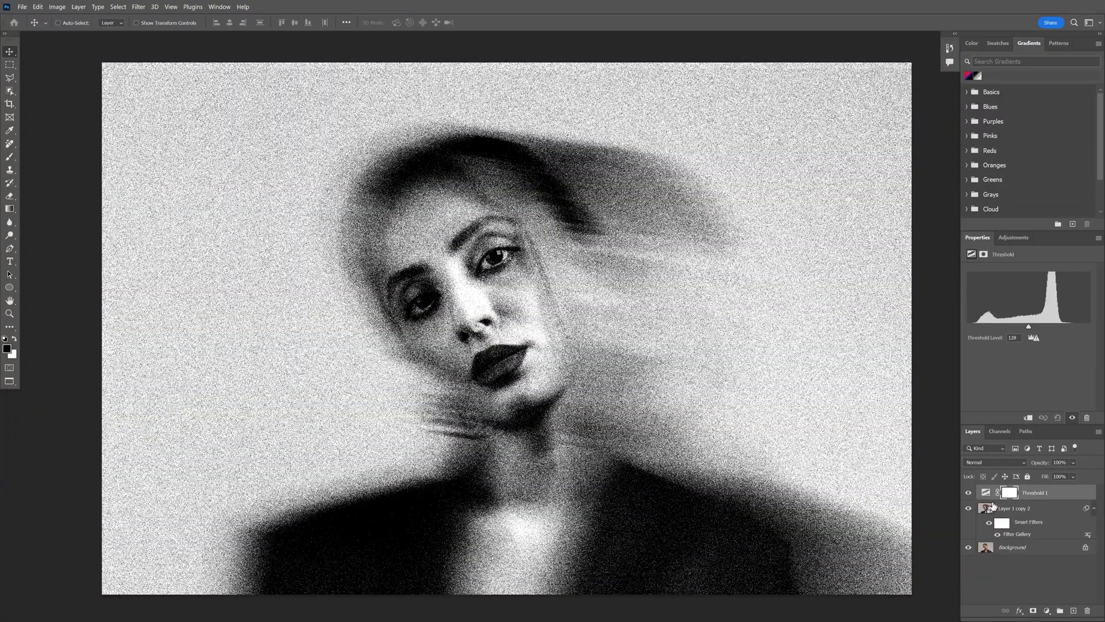
pyautogui.click(1016, 510)
pyautogui.press('alt')
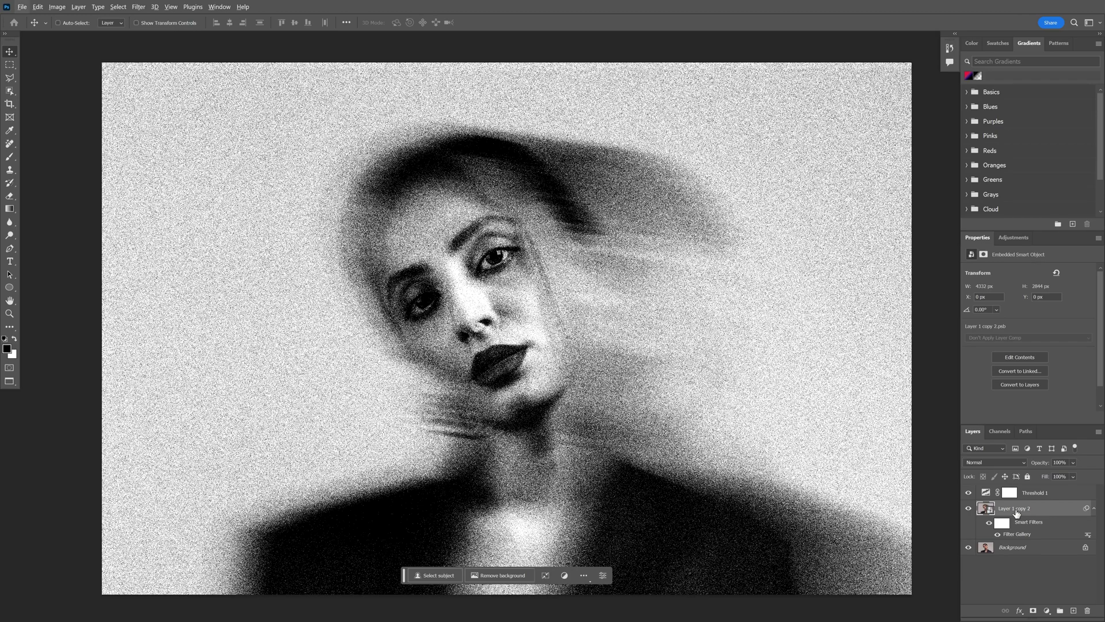
pyautogui.moveTo(1016, 512); pyautogui.dragTo(1018, 486)
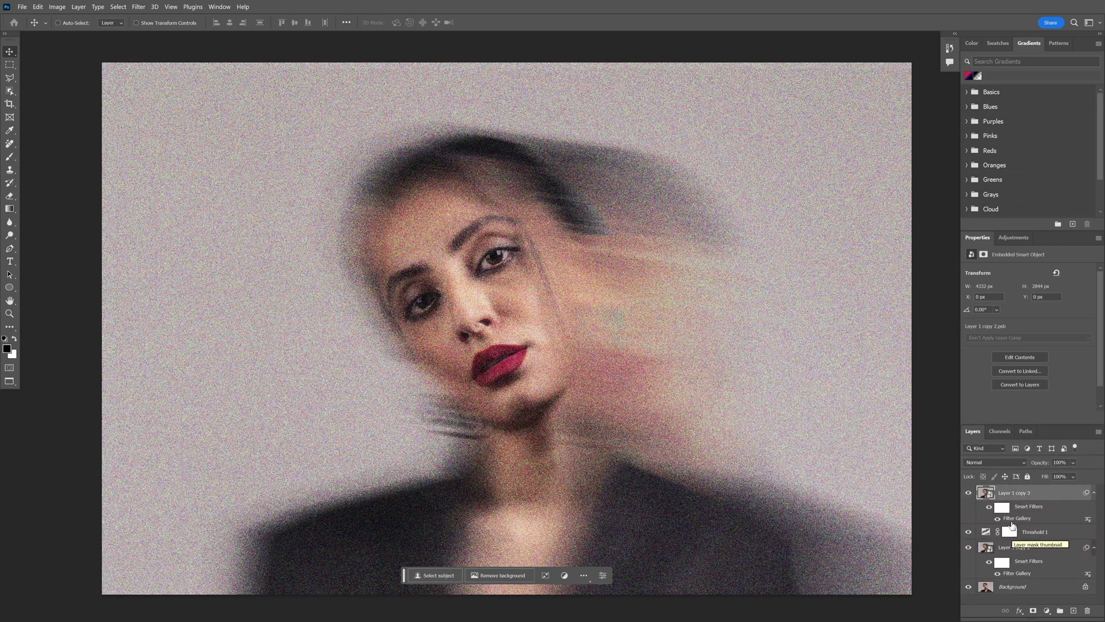
# Add a Sketch > Torn Edges effect to Layer 1 copy 3 with Balance 26, Smoothness 12, Contrast 14
pyautogui.doubleClick(1019, 520)
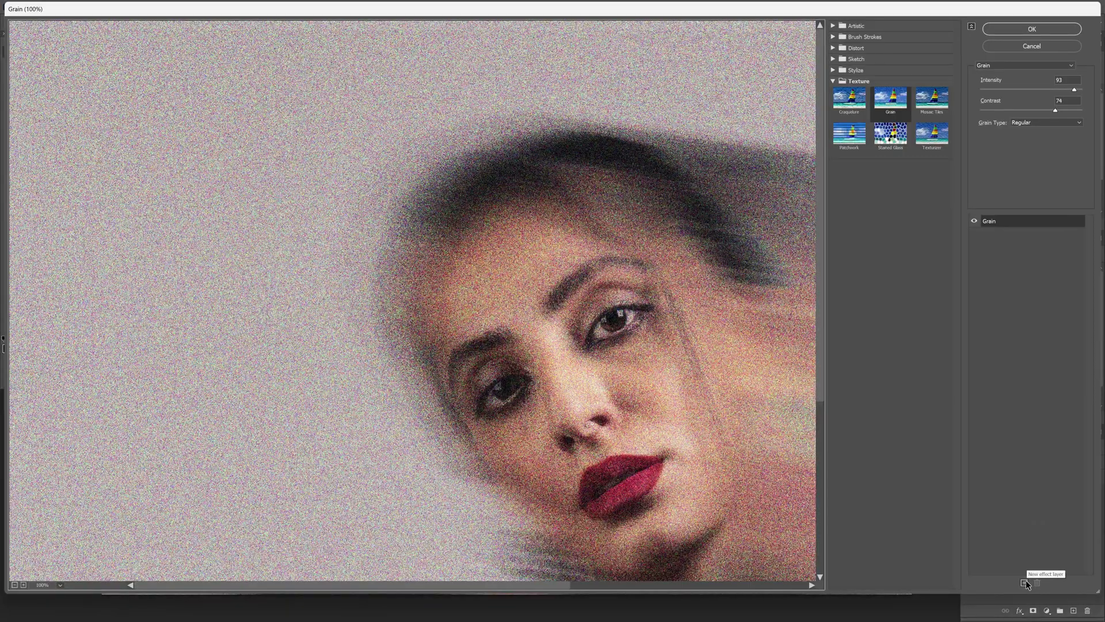
pyautogui.click(1025, 583)
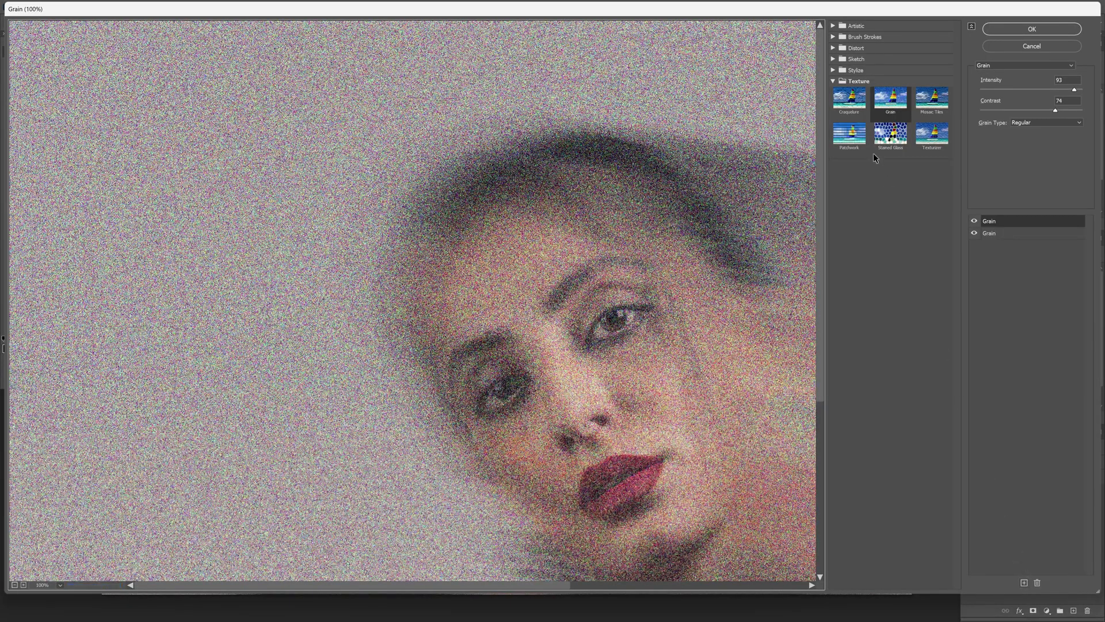
pyautogui.click(857, 62)
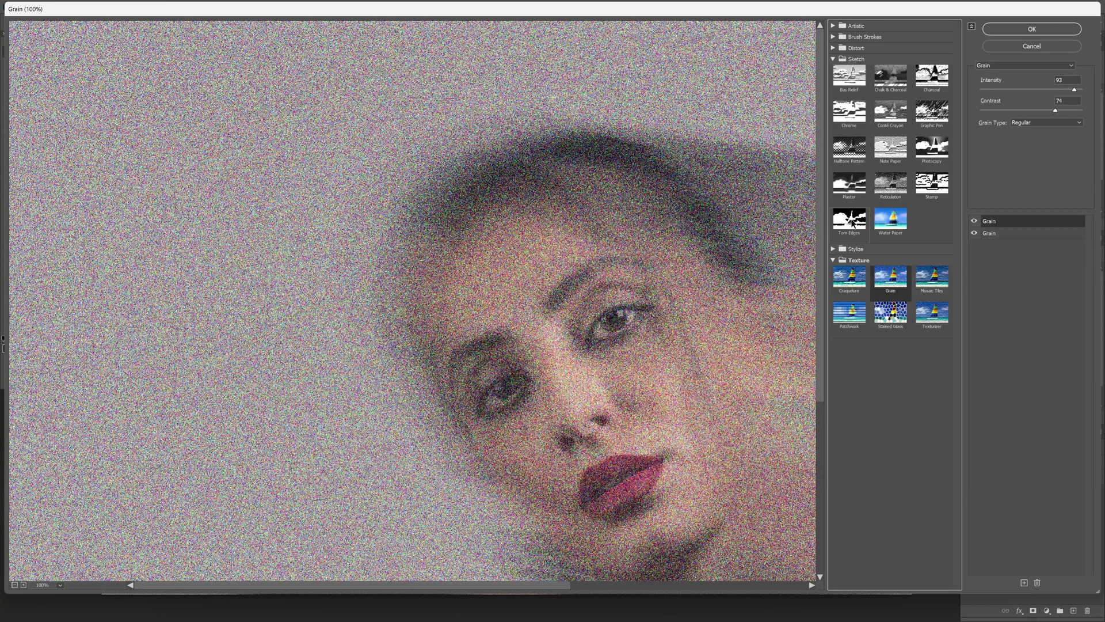
pyautogui.click(851, 220)
pyautogui.click(1033, 89)
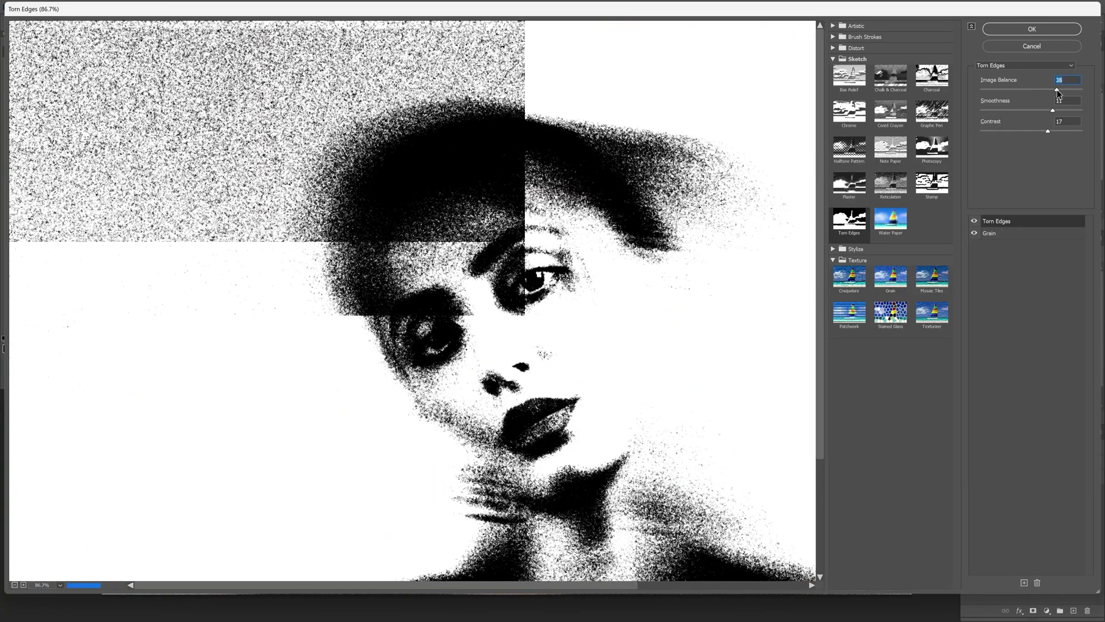
pyautogui.click(1058, 109)
pyautogui.moveTo(1034, 89); pyautogui.dragTo(1055, 109)
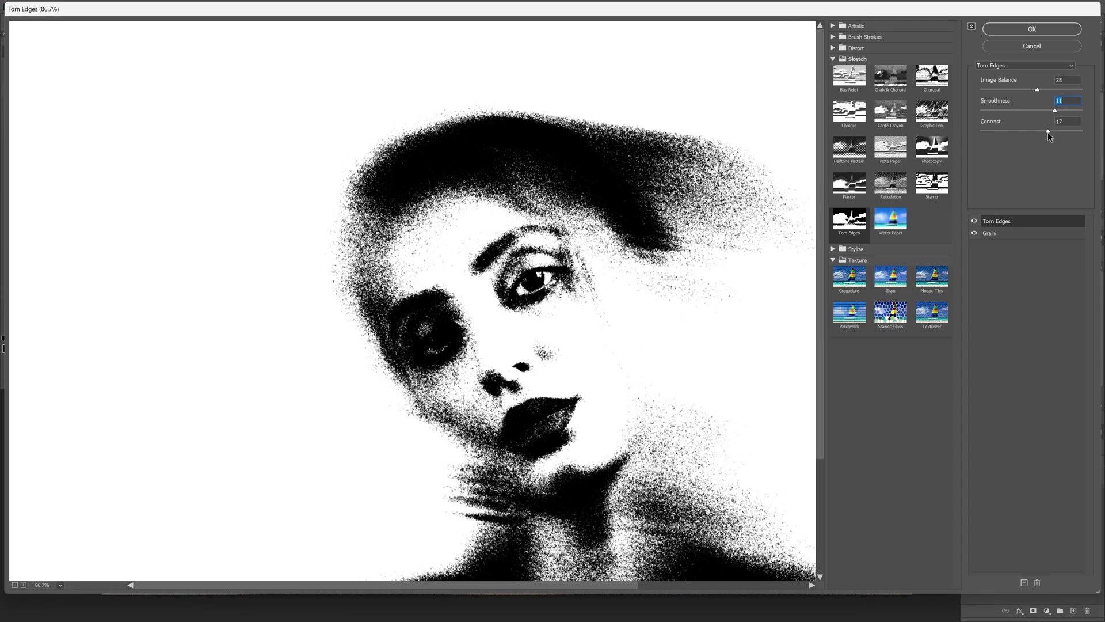
pyautogui.moveTo(1049, 131)
pyautogui.mouseDown()
pyautogui.moveTo(1023, 133)
pyautogui.moveTo(1034, 131)
pyautogui.mouseUp()
pyautogui.click(1062, 110)
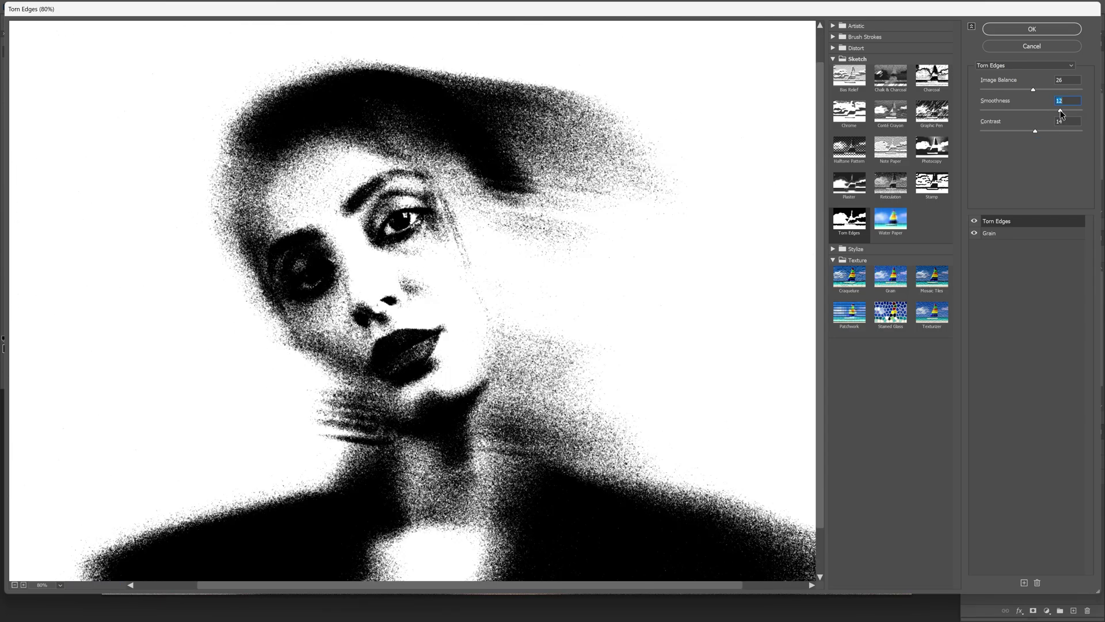
pyautogui.click(1033, 30)
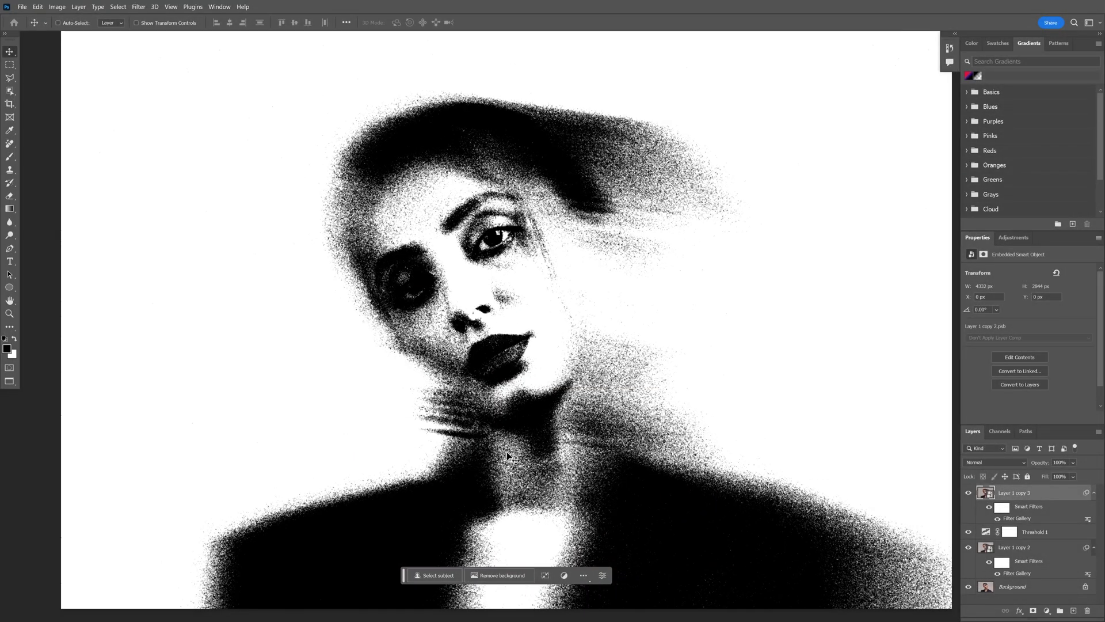
# Toggle Layer 1 copy 3 on and off to compare, lowering its opacity to 47%
pyautogui.click(968, 492)
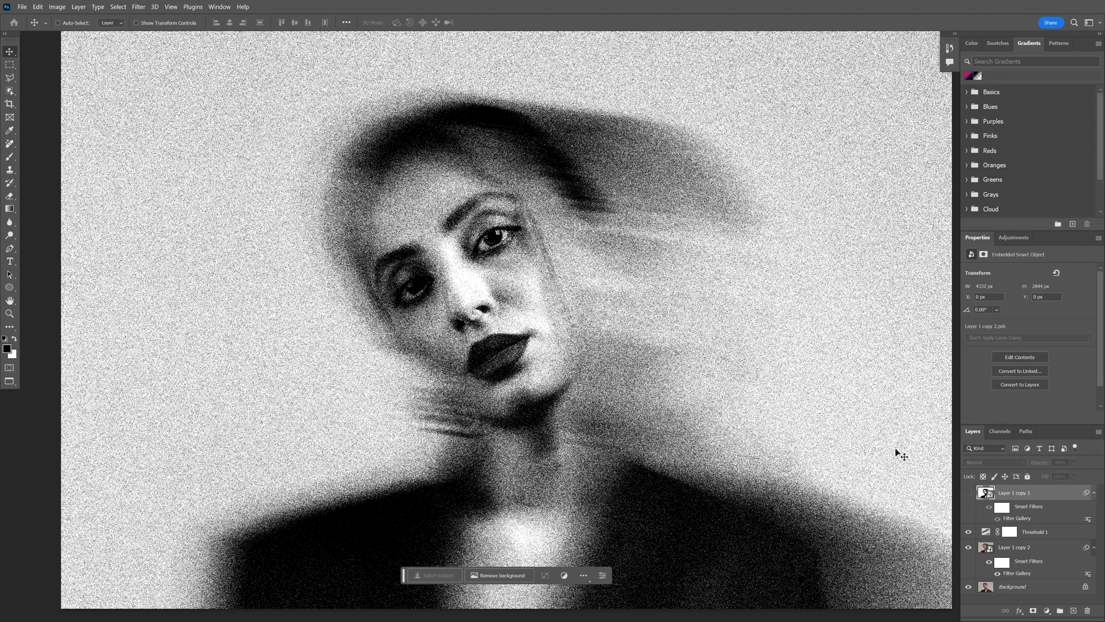
pyautogui.scroll(2, 731, 393)
pyautogui.click(968, 493)
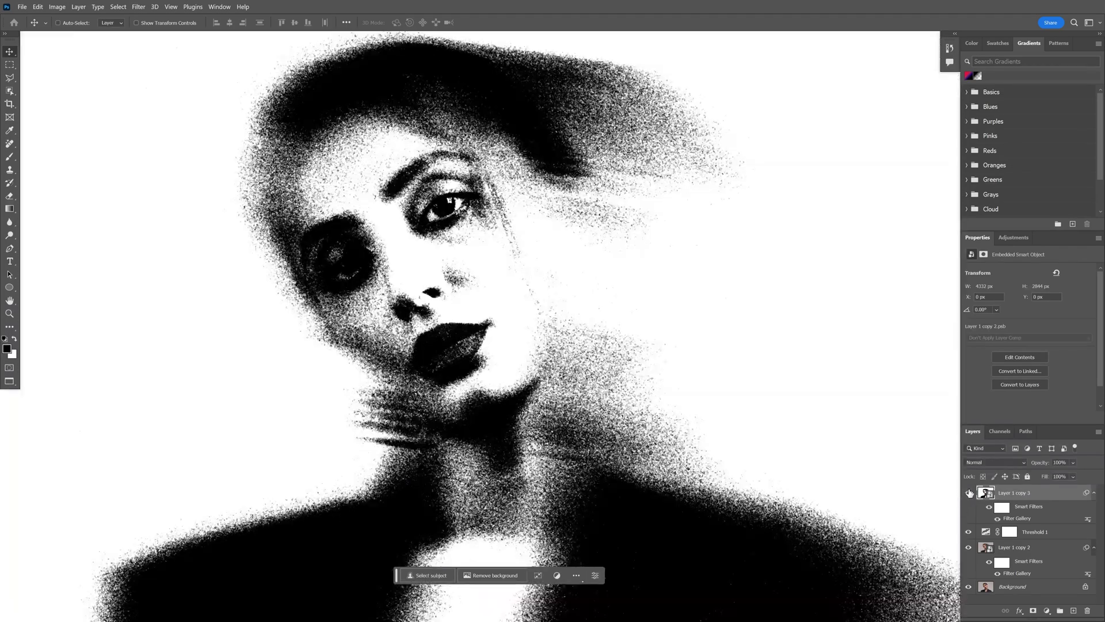
pyautogui.click(1073, 462)
pyautogui.moveTo(1097, 474); pyautogui.dragTo(1075, 477)
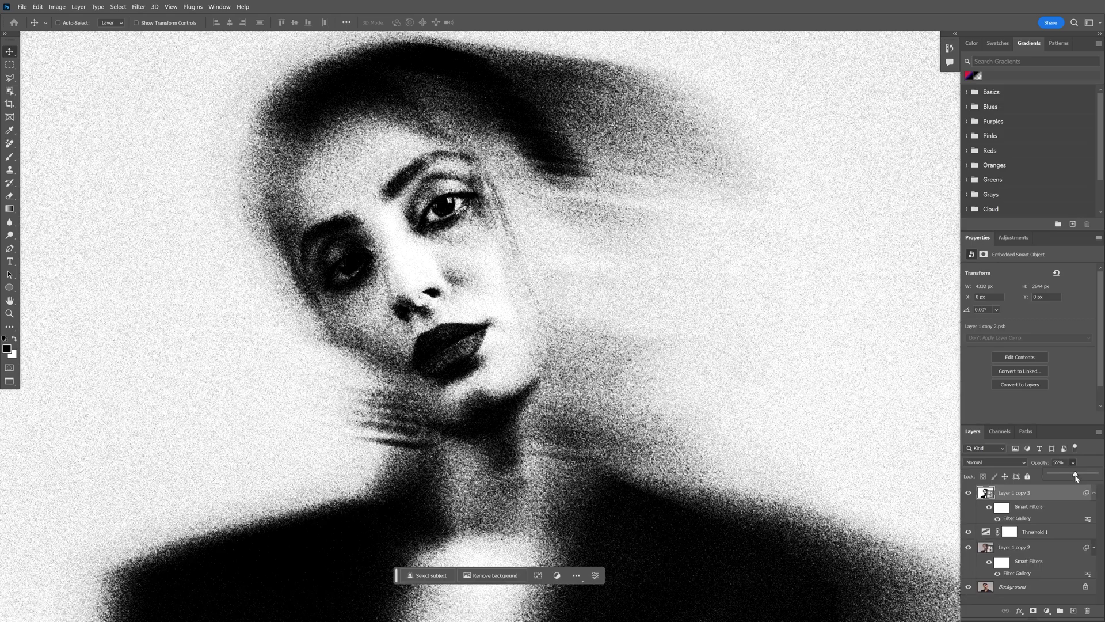
pyautogui.hotkey('ctrl', '+')
pyautogui.hotkey('ctrl', '+')
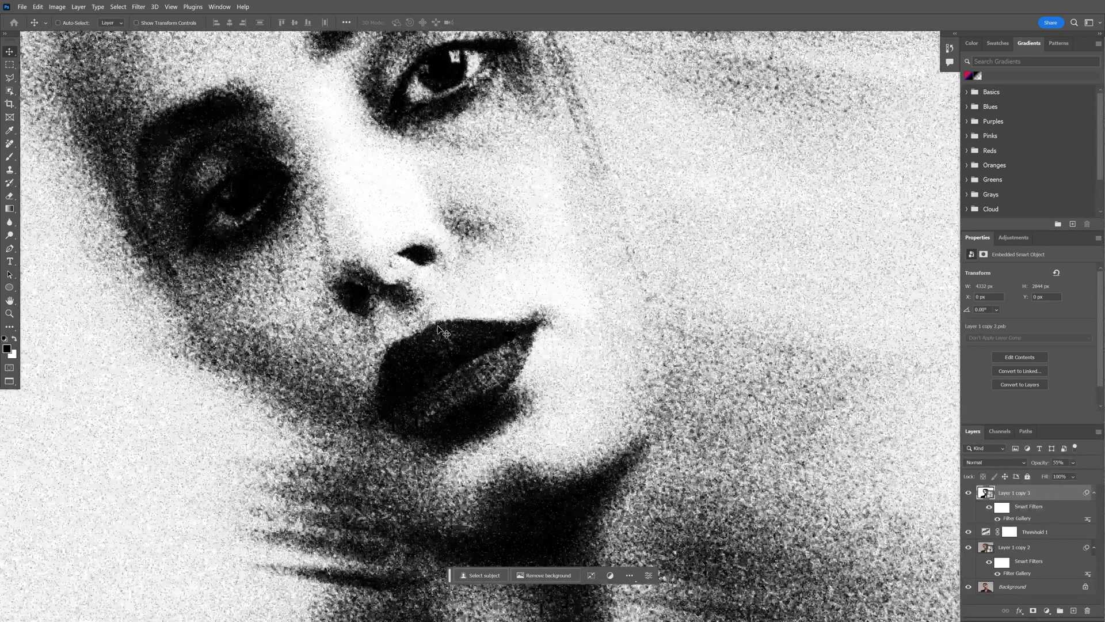
pyautogui.click(970, 494)
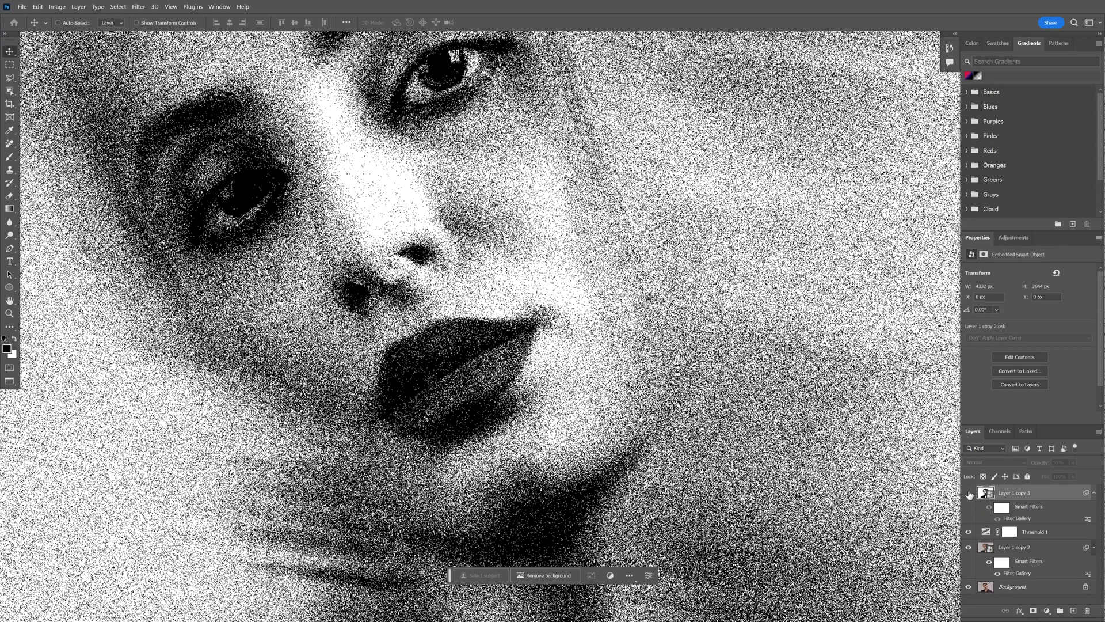
pyautogui.click(969, 494)
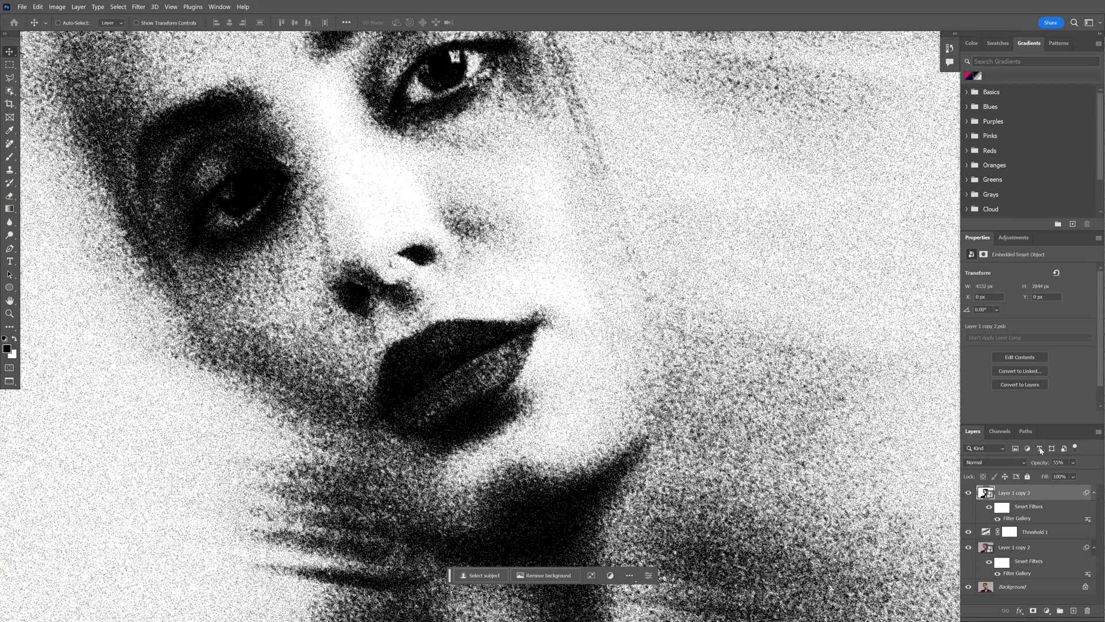
pyautogui.click(1073, 462)
pyautogui.moveTo(1070, 476); pyautogui.dragTo(1075, 474)
pyautogui.hotkey('ctrl', '0')
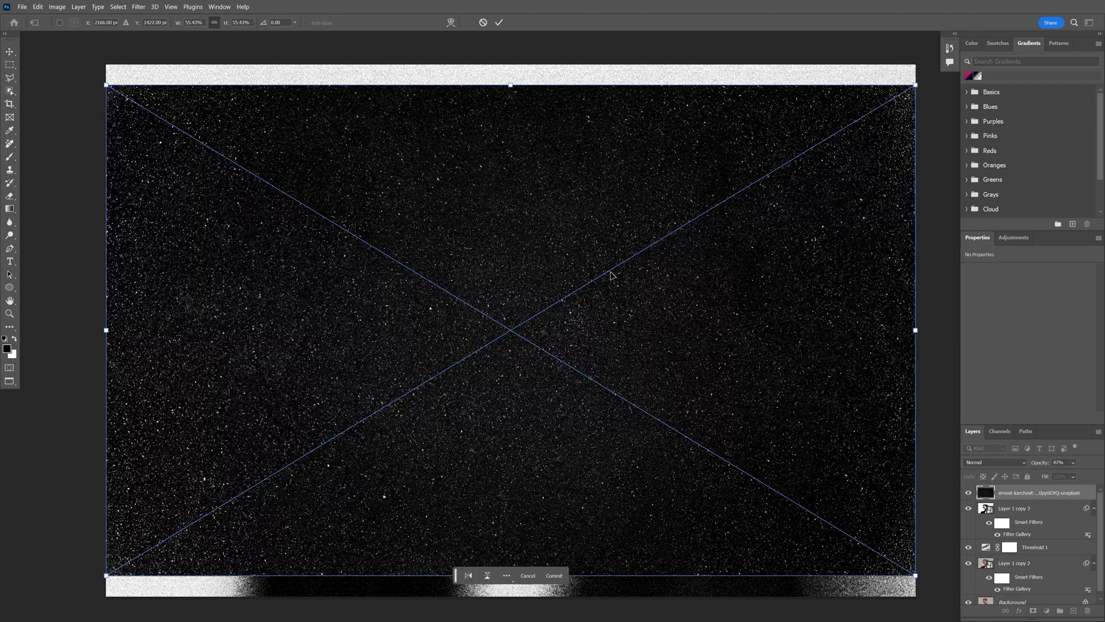
# Commit the placed starfield image as the top layer and set its blend mode to Screen
pyautogui.press('Return')
pyautogui.moveTo(631, 389); pyautogui.dragTo(591, 395)
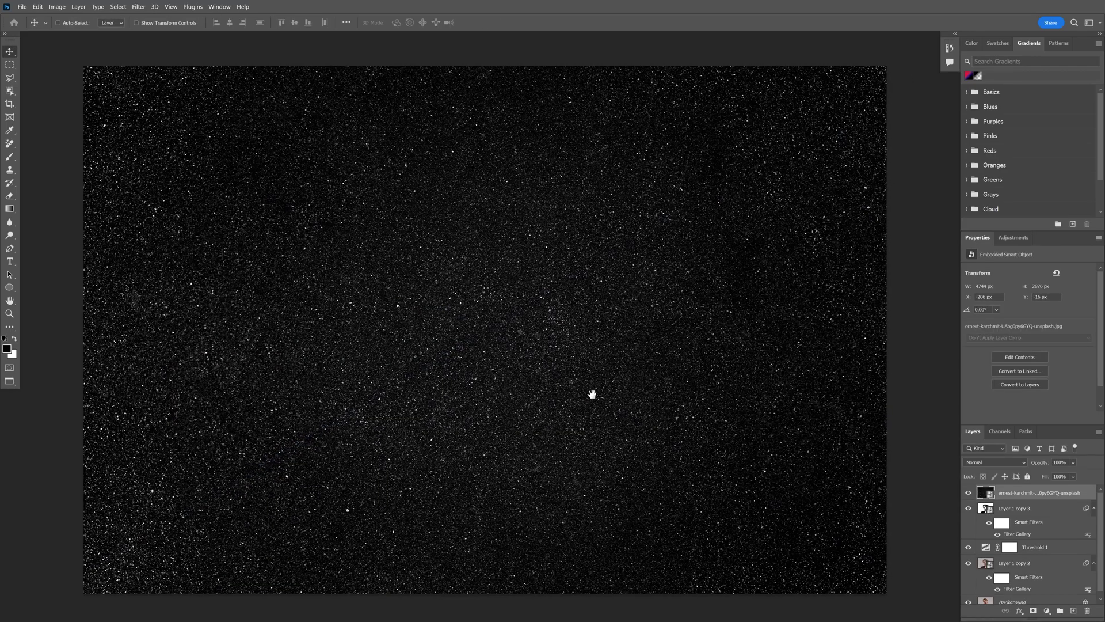
pyautogui.click(996, 463)
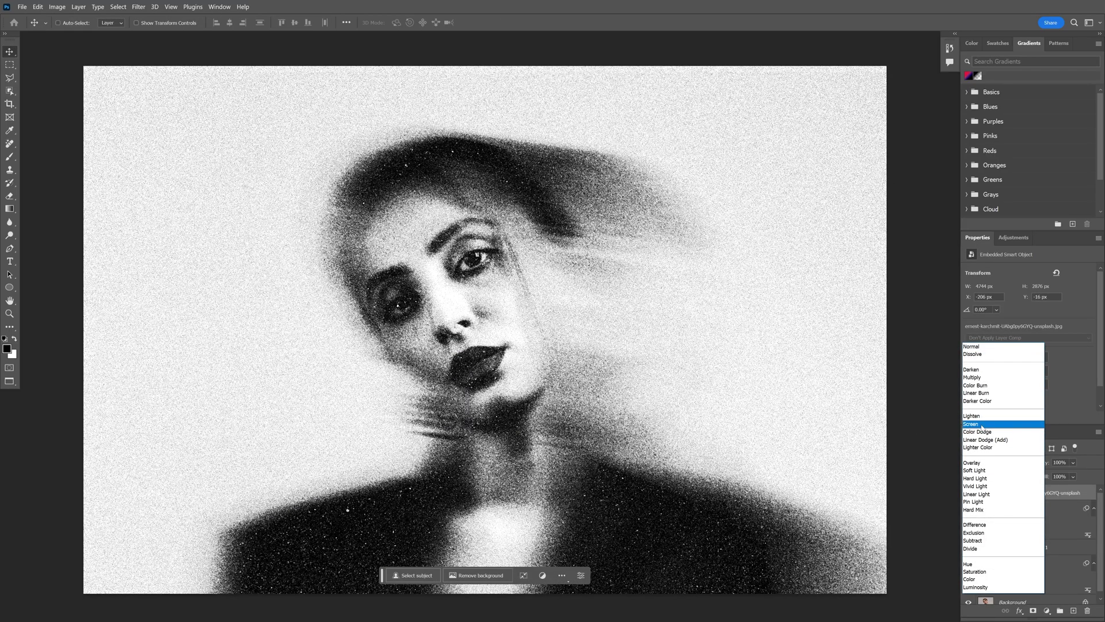
pyautogui.click(982, 424)
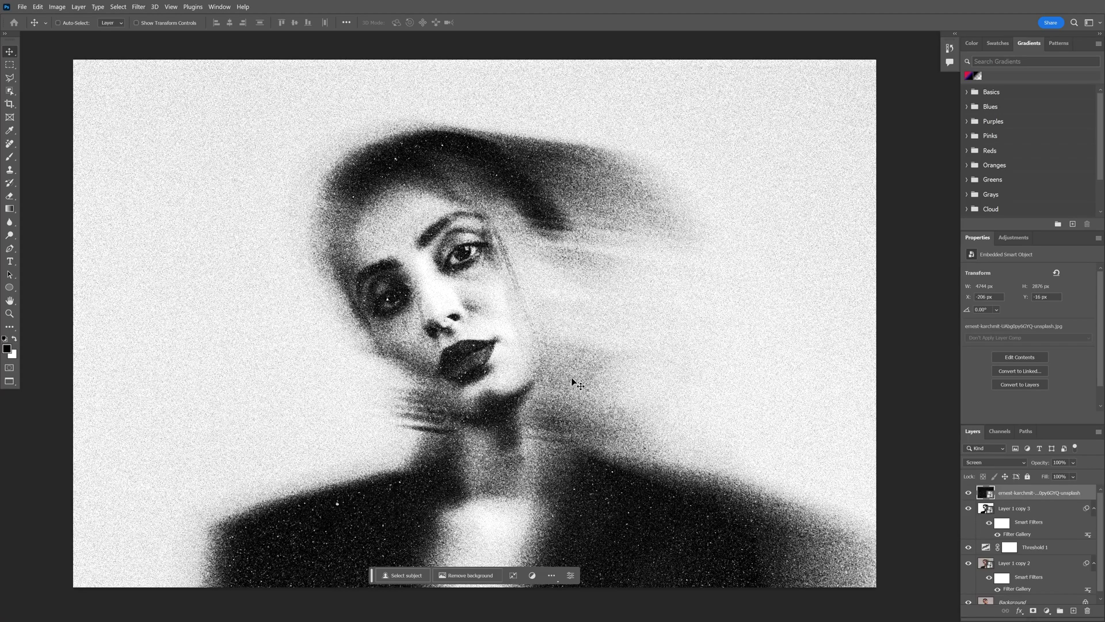
pyautogui.click(982, 509)
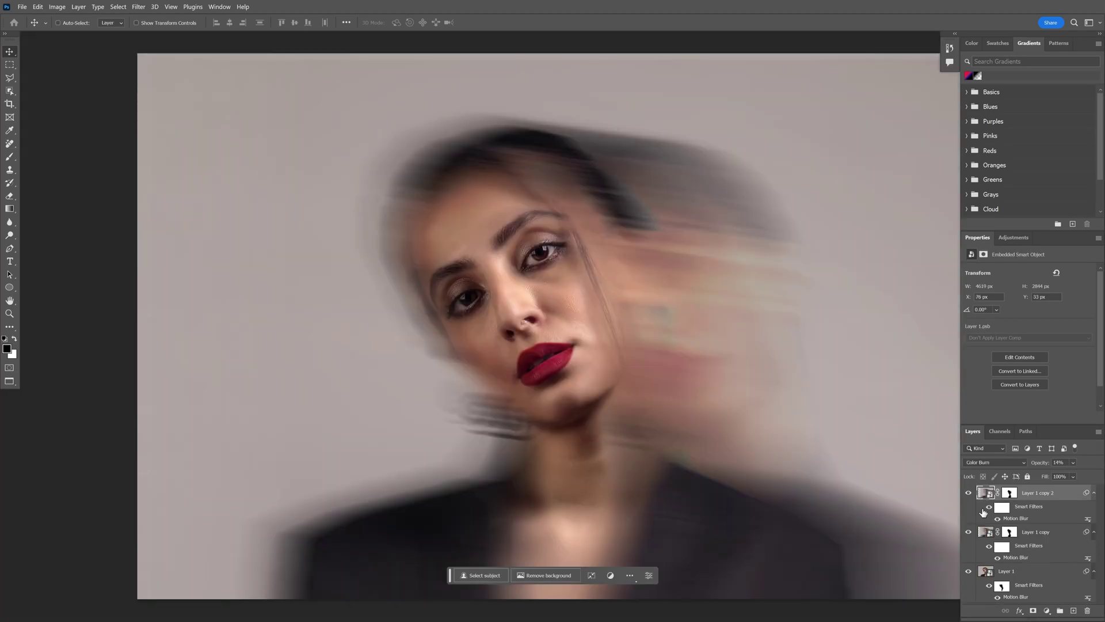
pyautogui.scroll(-2, 593, 334)
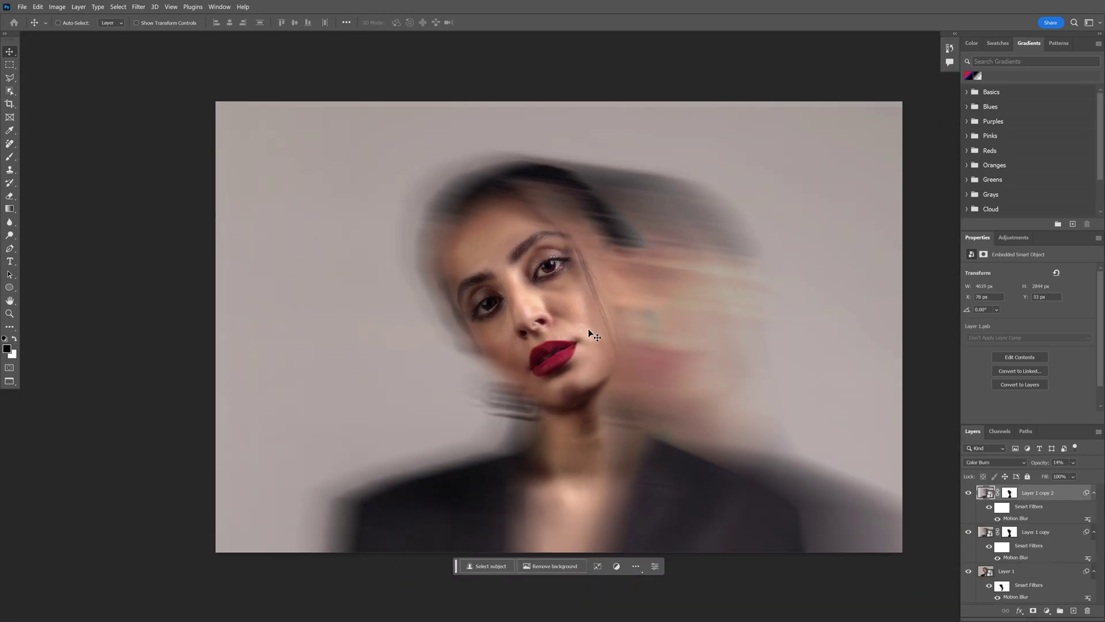